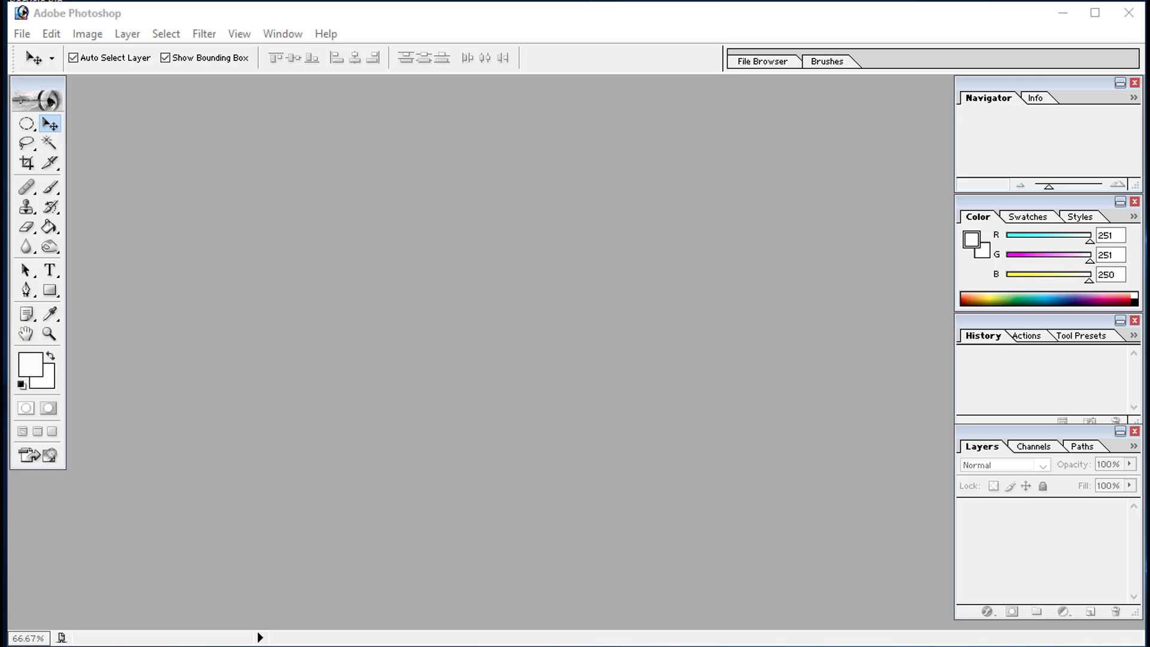
- Open the brick wall image 3176fe_7b413c68b5c448dba015a3d96ed04a16 in a maximized window and convert its locked background into a regular layer
click(23, 33)
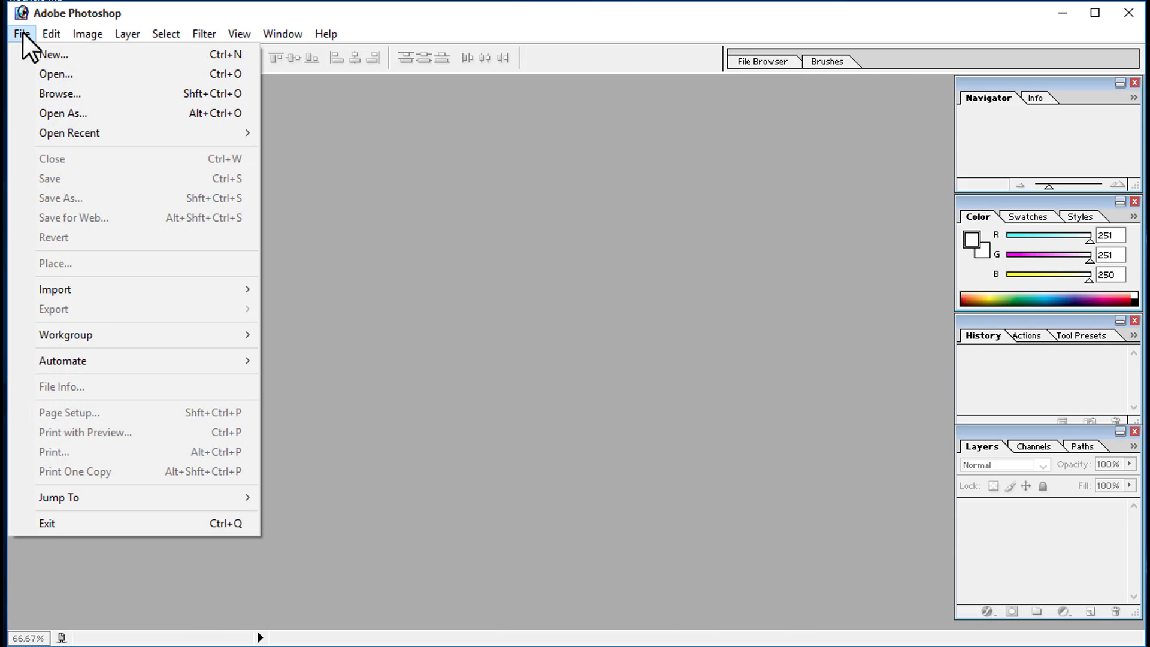
click(56, 75)
click(246, 69)
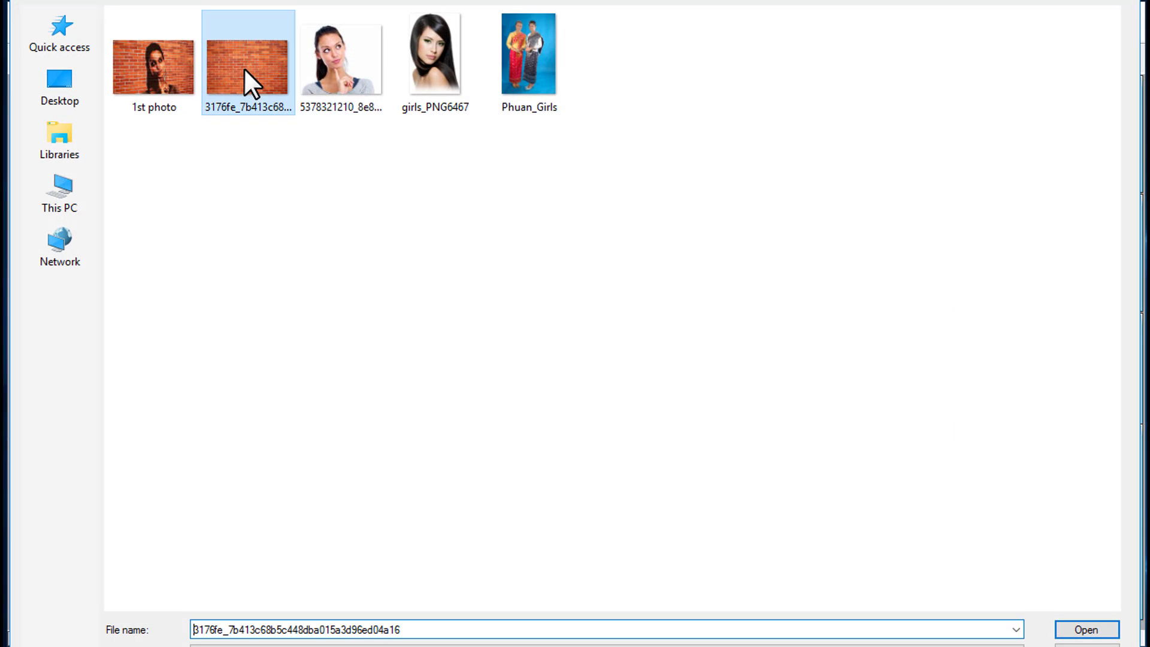
click(1076, 634)
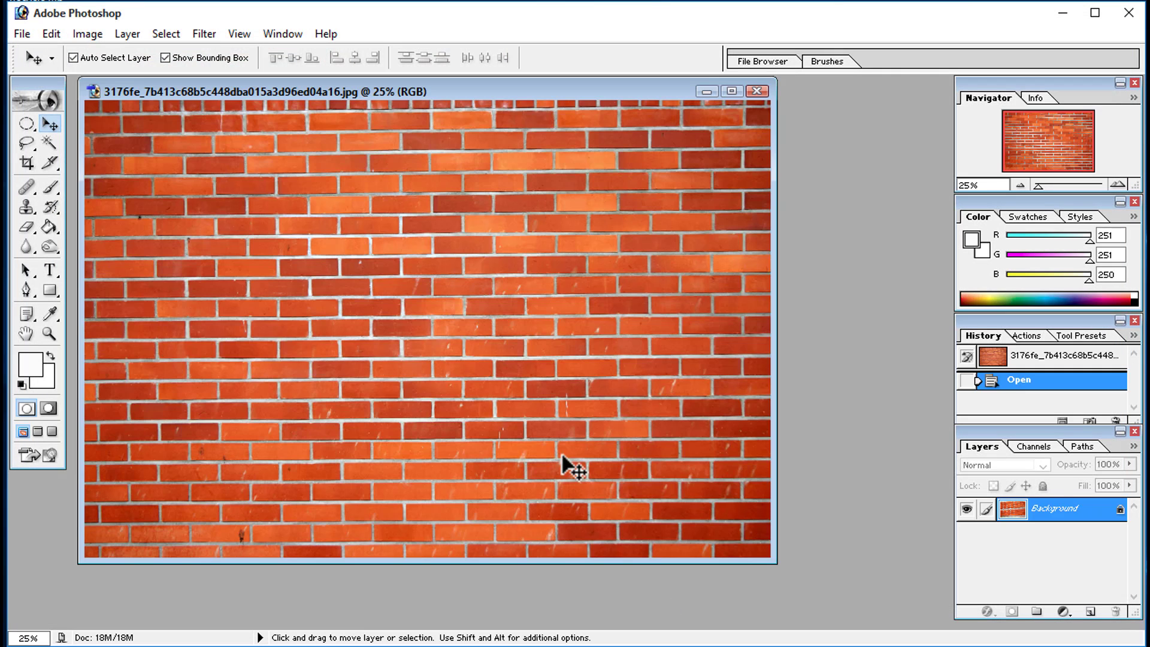
click(732, 92)
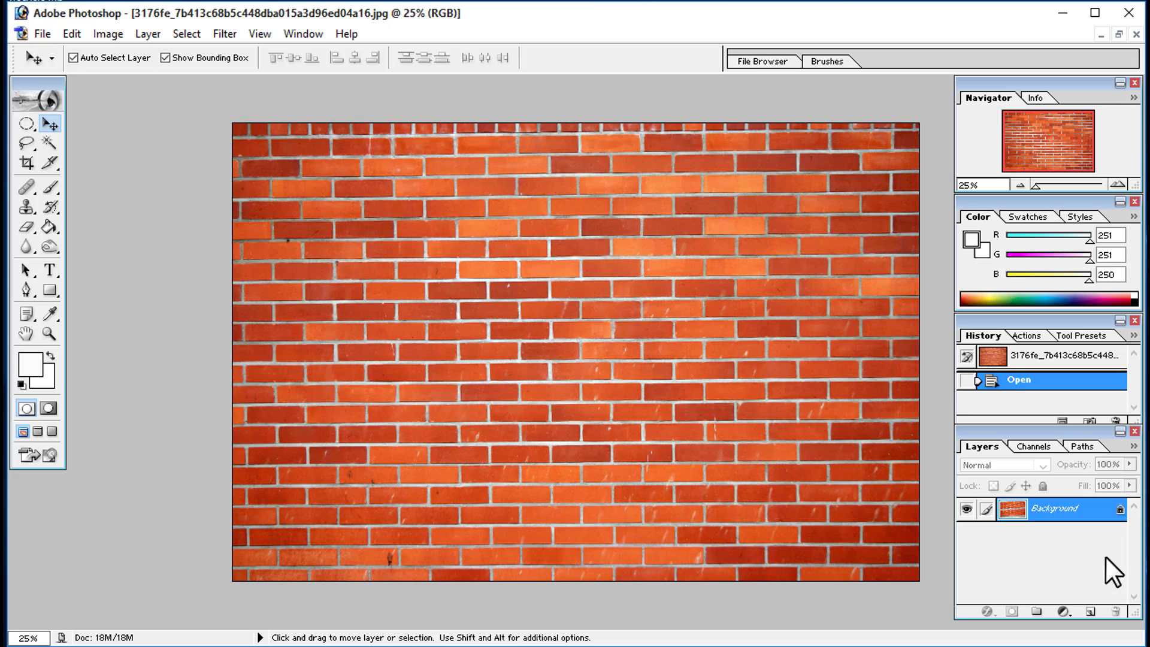
double_click(1117, 510)
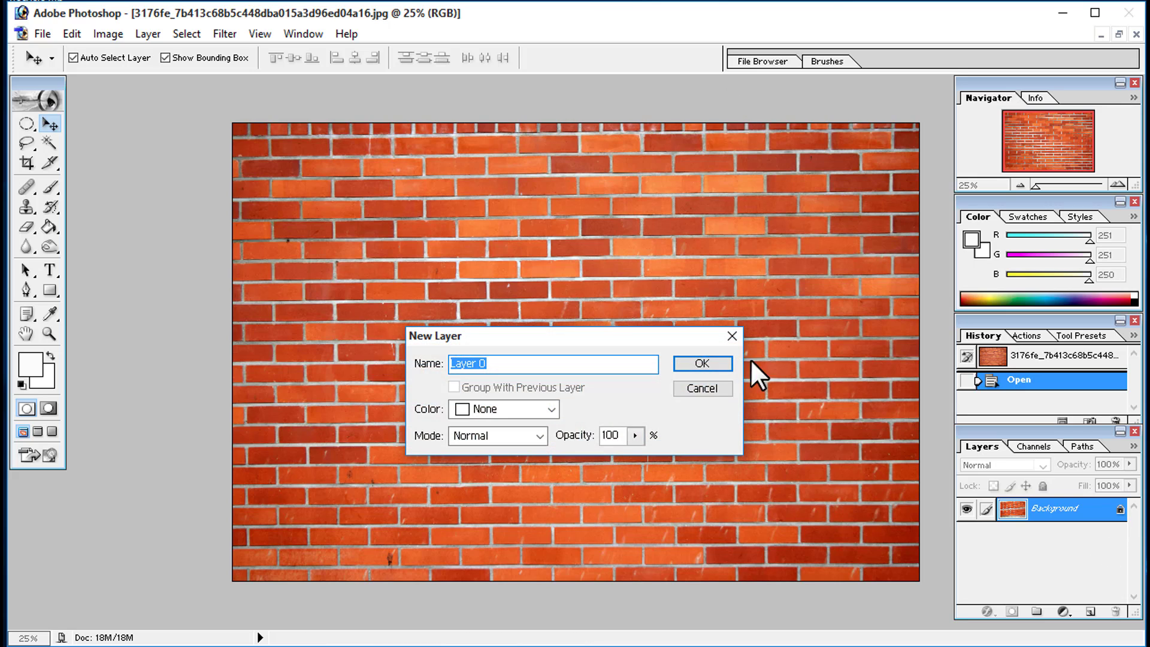
click(702, 359)
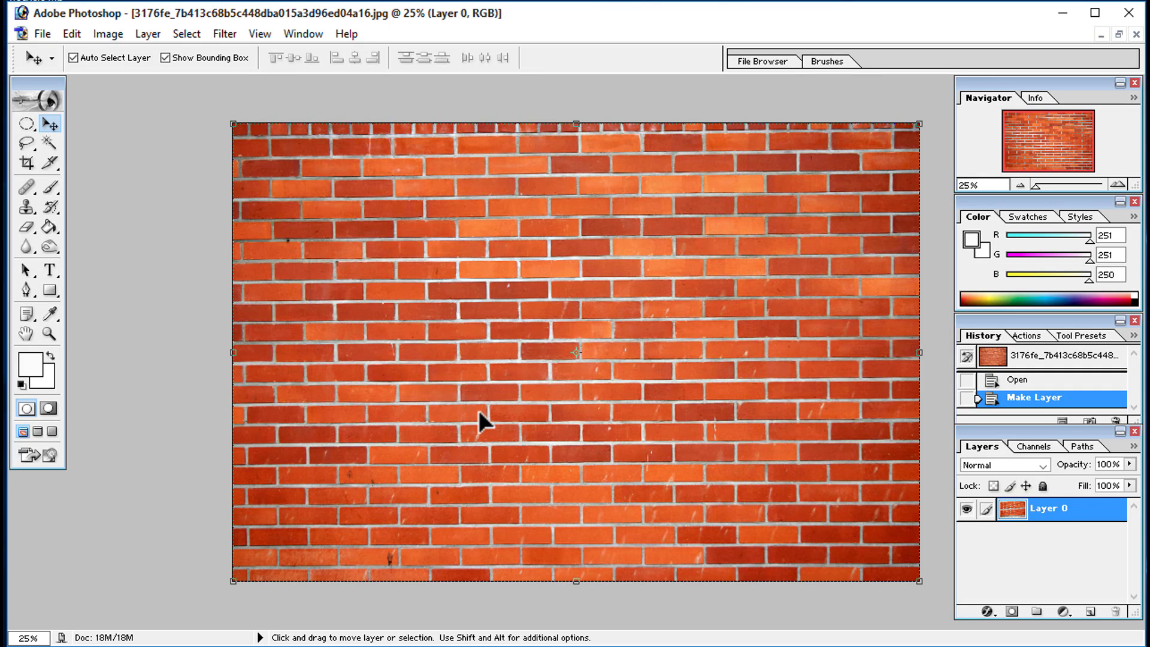
click(43, 35)
click(56, 70)
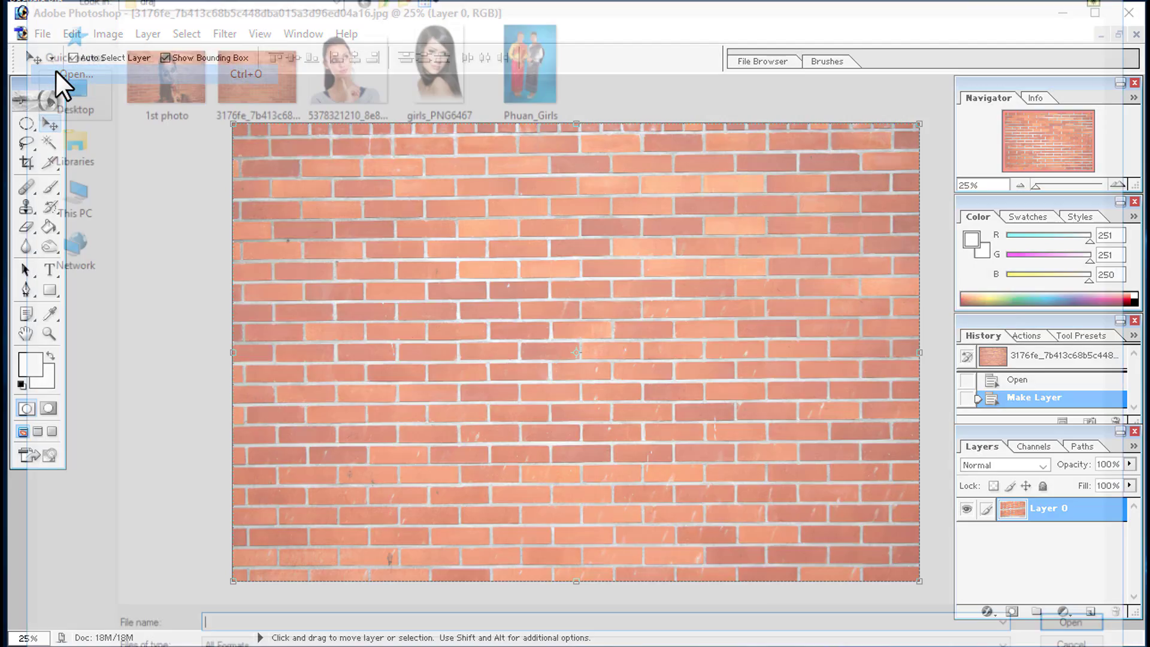
click(331, 73)
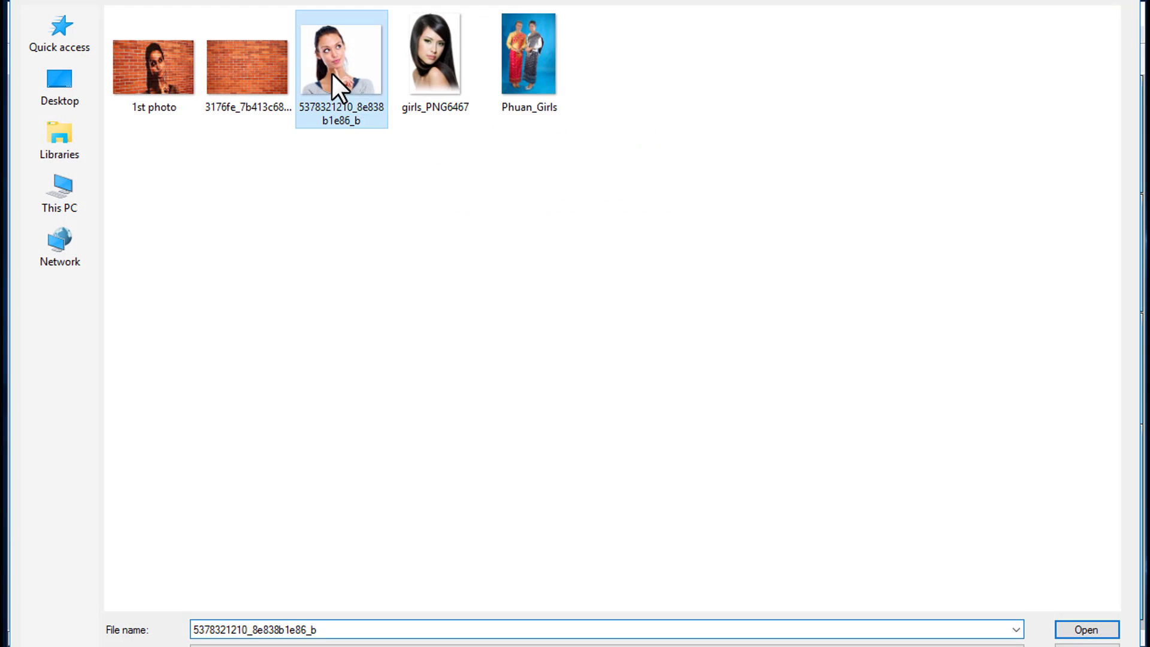
click(1100, 635)
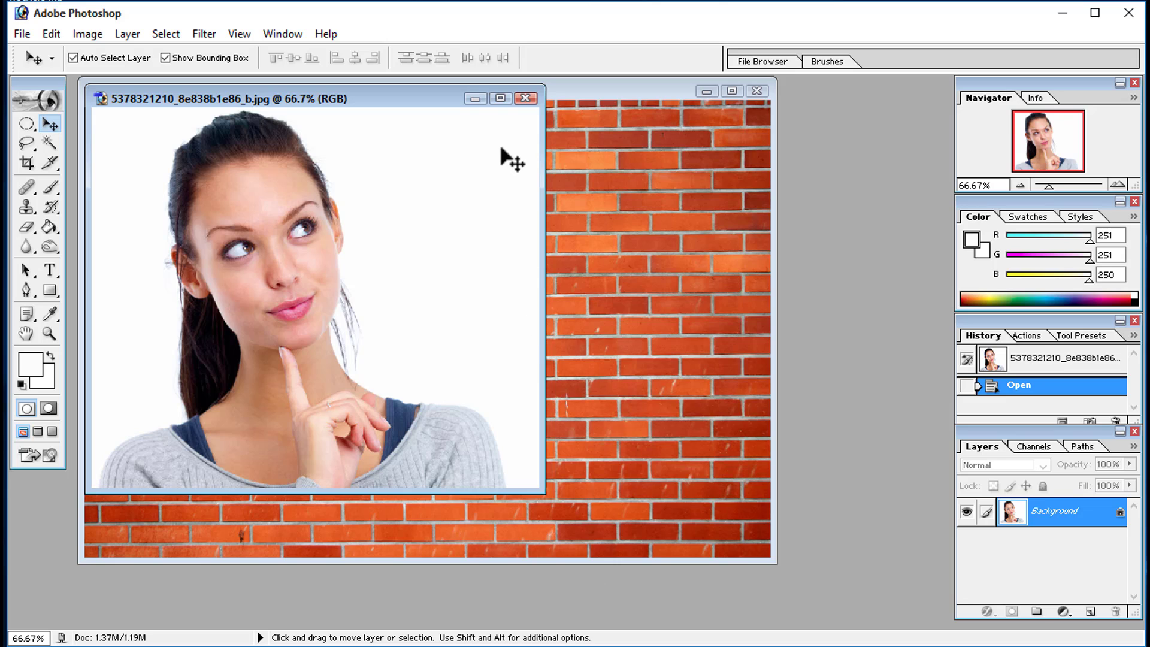
click(500, 97)
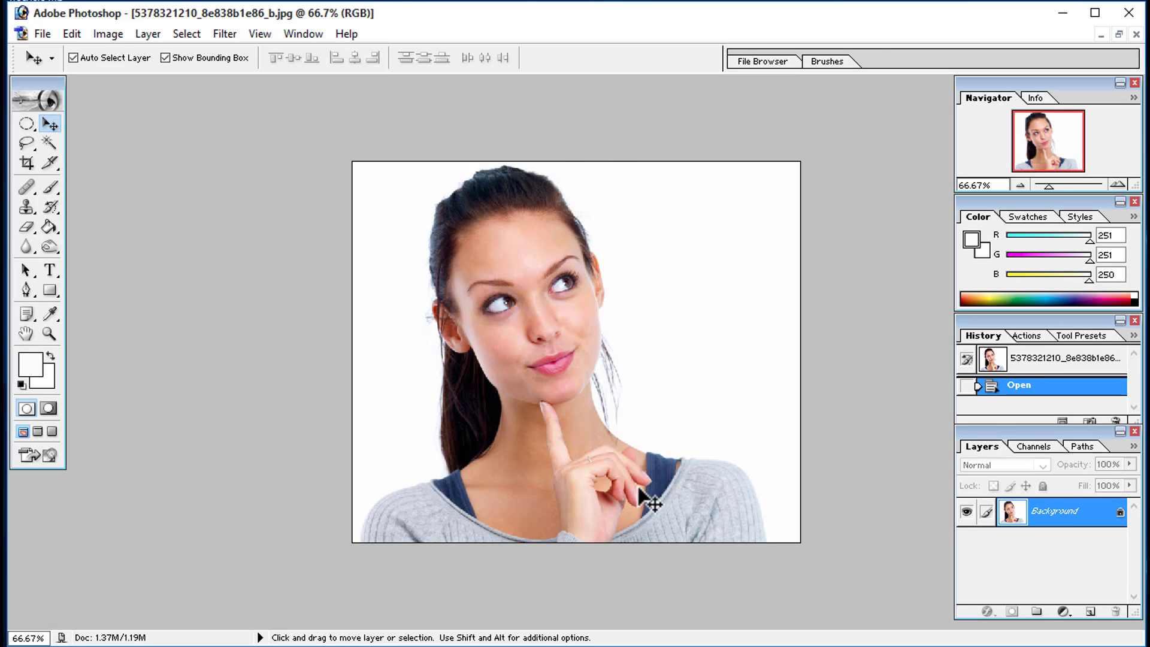
- Select the white backdrop around the woman with the Magic Wand and invert the selection to isolate her
click(48, 142)
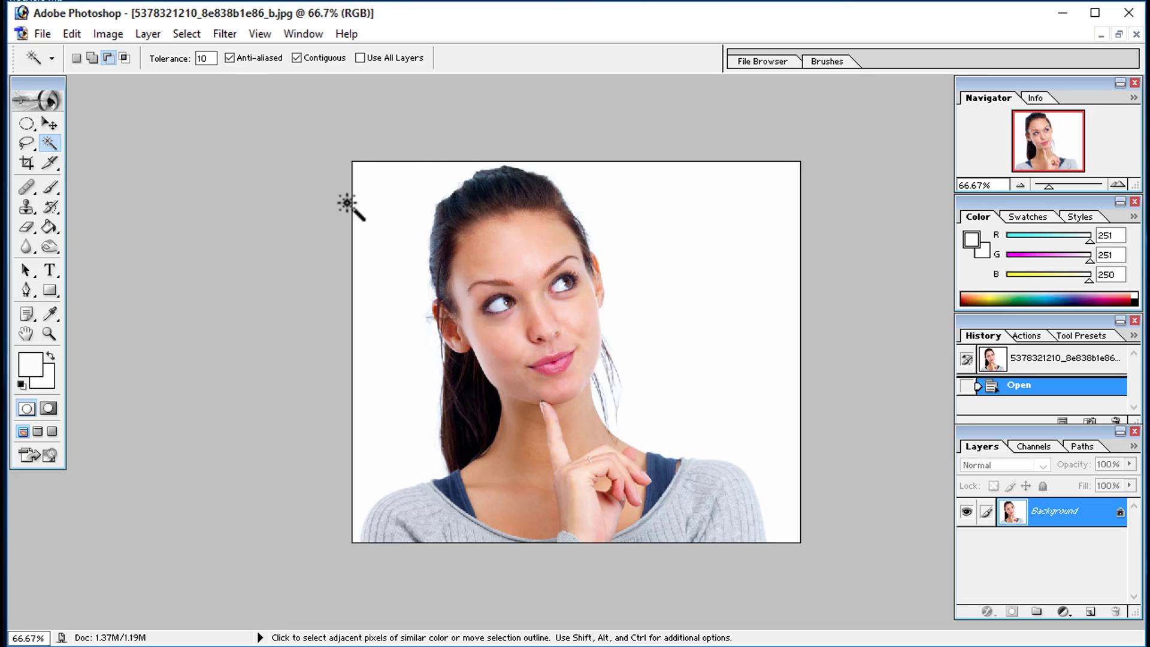
click(675, 220)
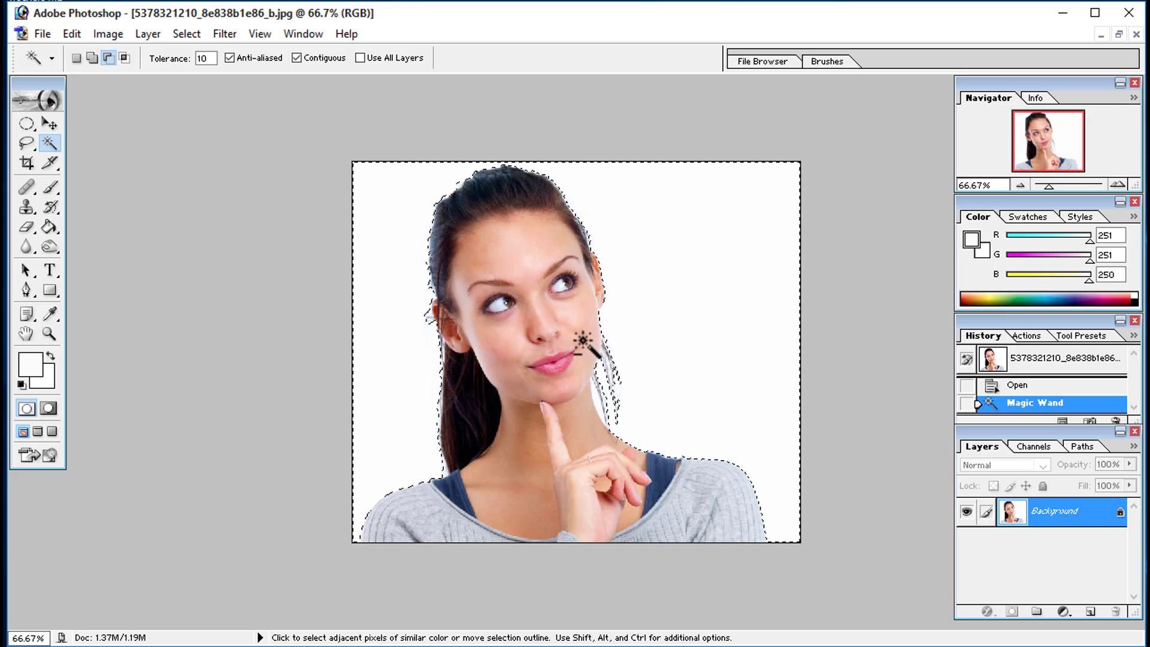
click(186, 35)
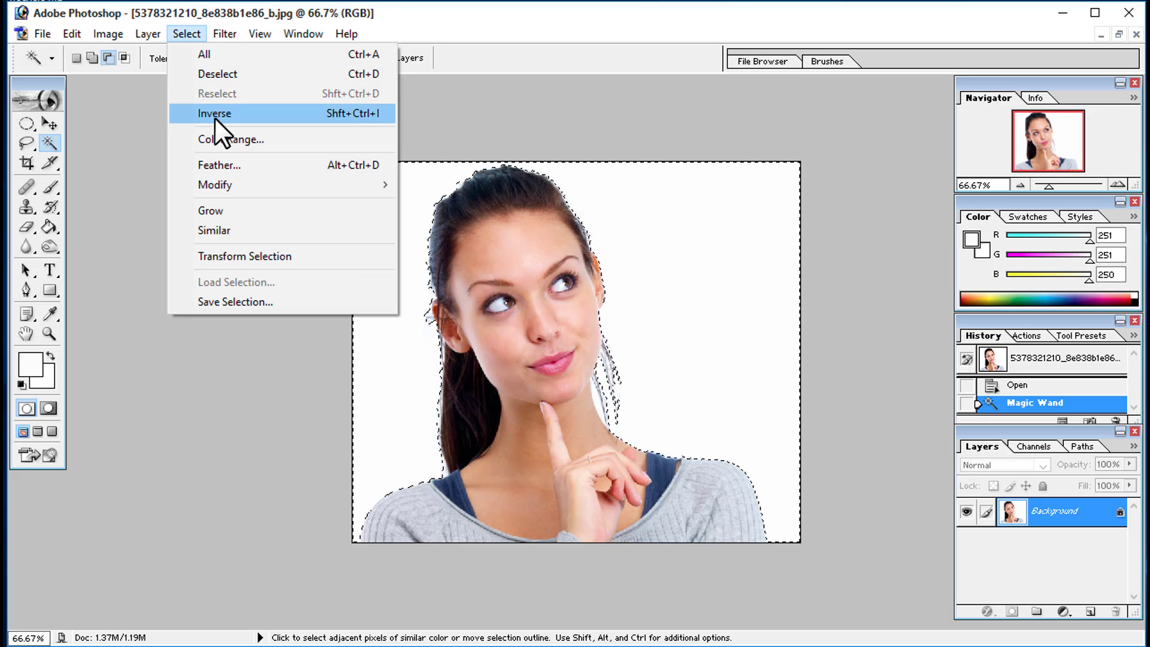
click(214, 114)
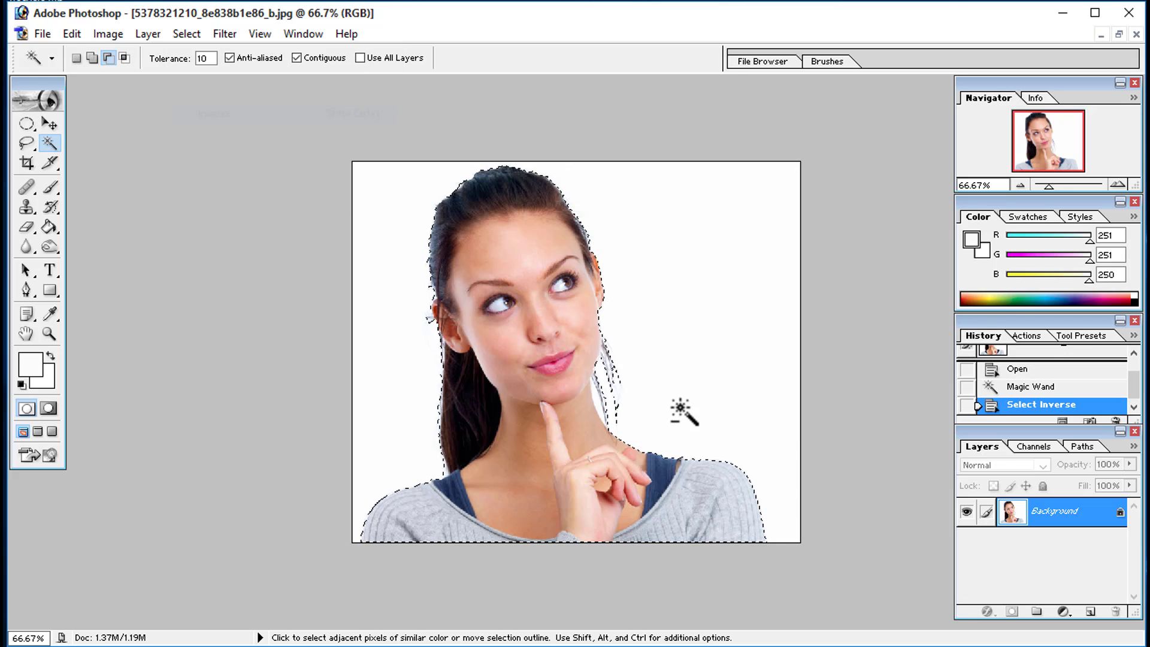
- Restore the portrait window, move the selected woman into the brick wall document and place her in its upper-middle area
click(1118, 34)
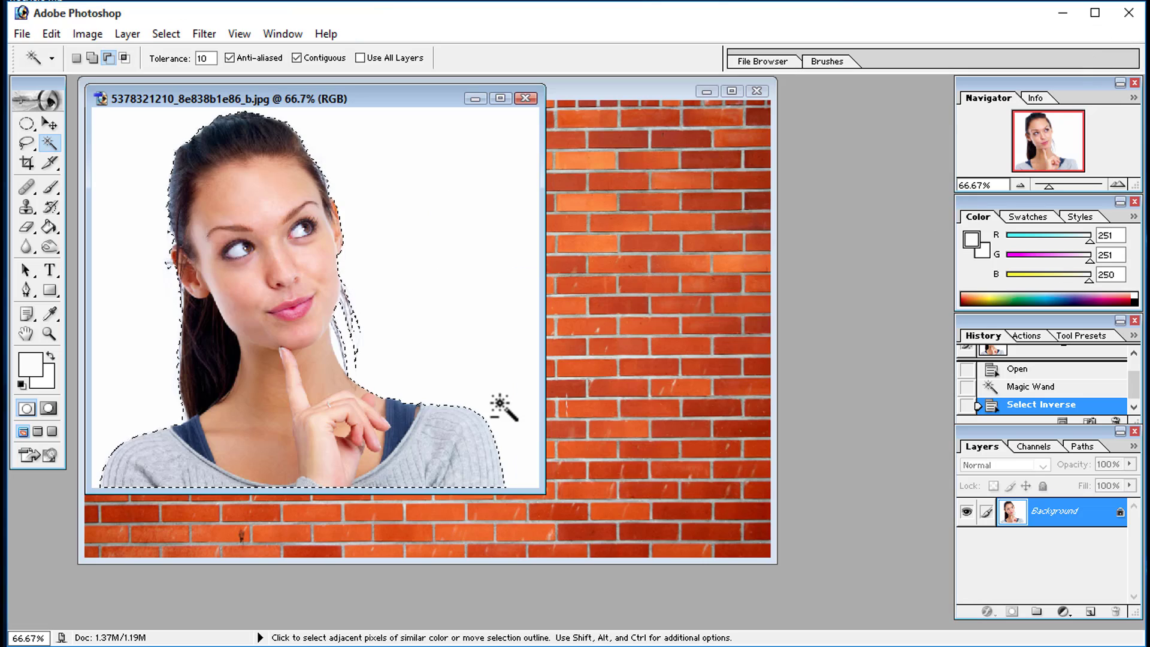
click(48, 124)
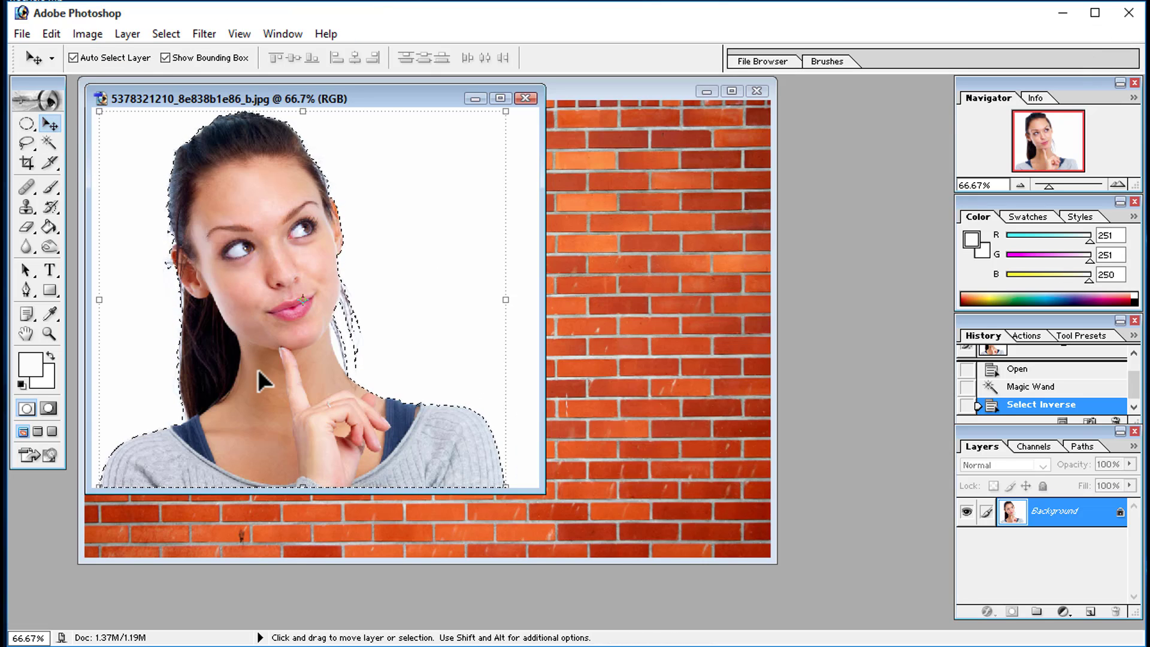
drag(228, 247, 605, 326)
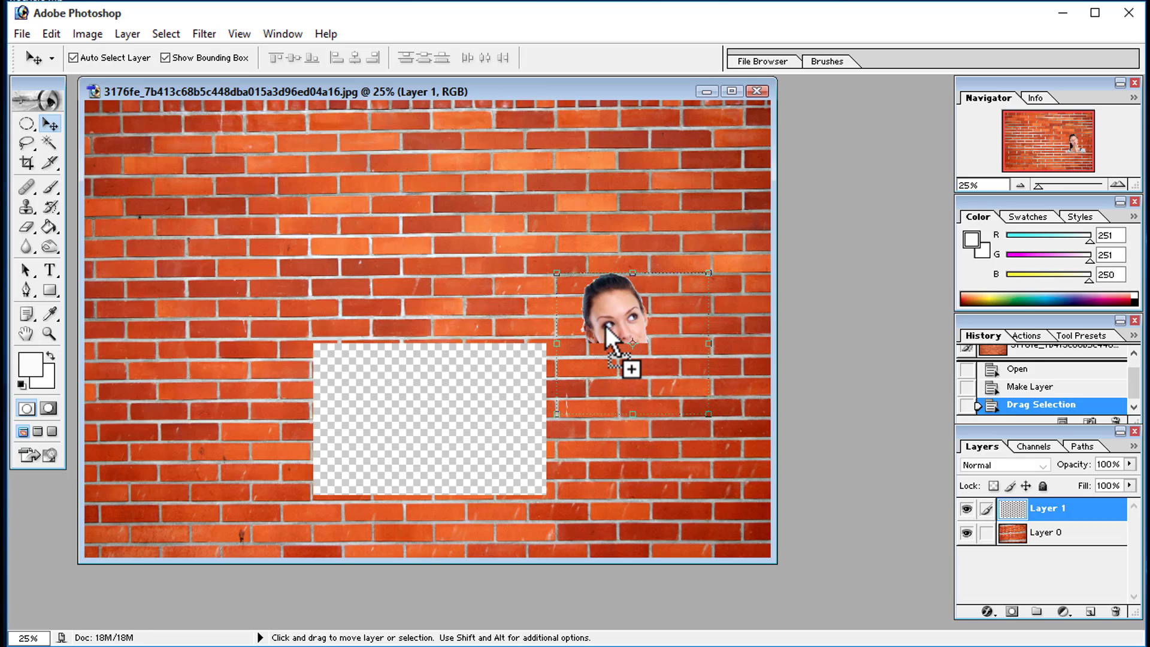
drag(620, 387, 363, 294)
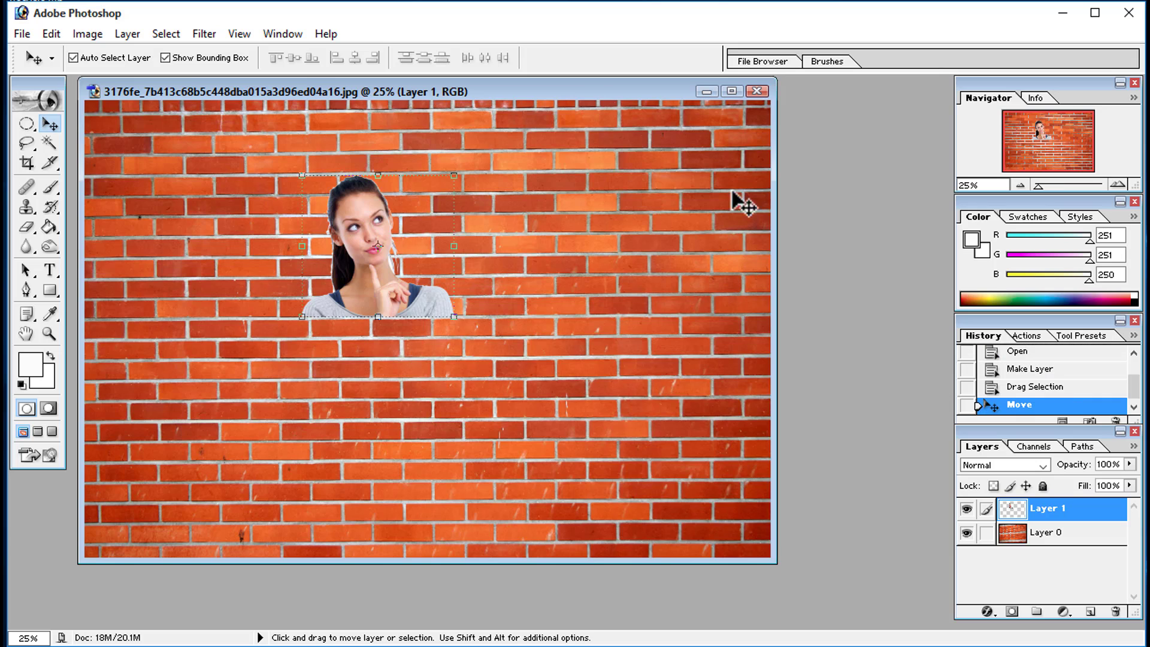
- Maximize the brick wall document and use Free Transform to enlarge the woman so she stands centrally with her shoulders at the canvas's bottom edge
click(731, 91)
key(ctrl+t)
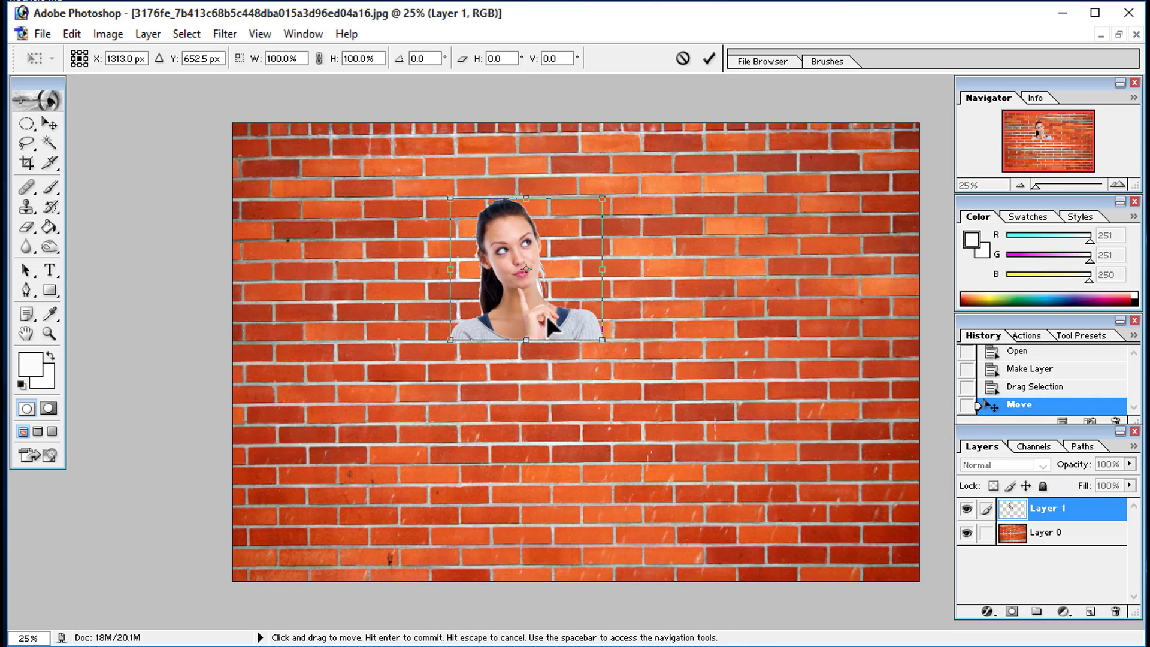
drag(548, 320, 500, 274)
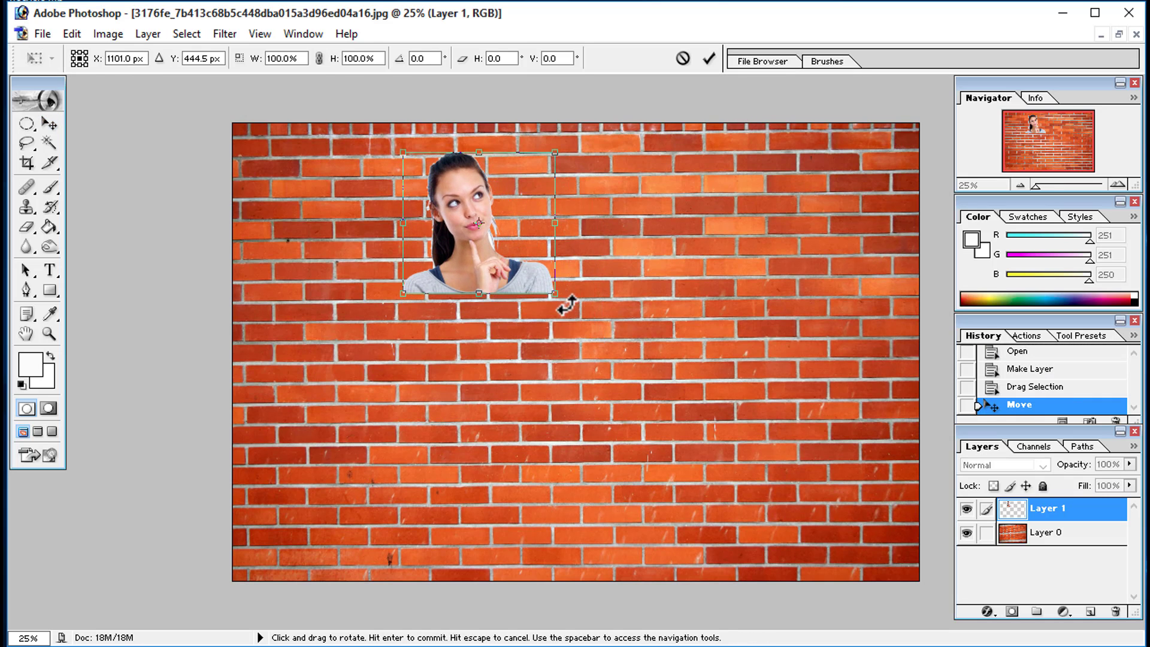
drag(555, 296, 770, 578)
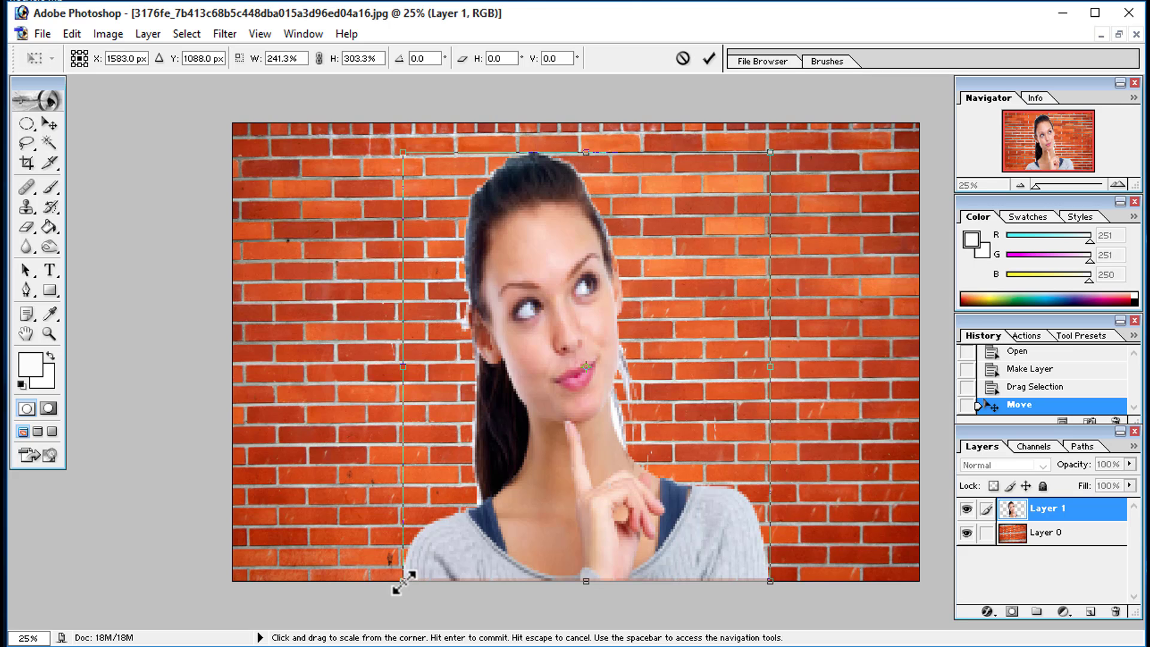
drag(403, 581, 380, 582)
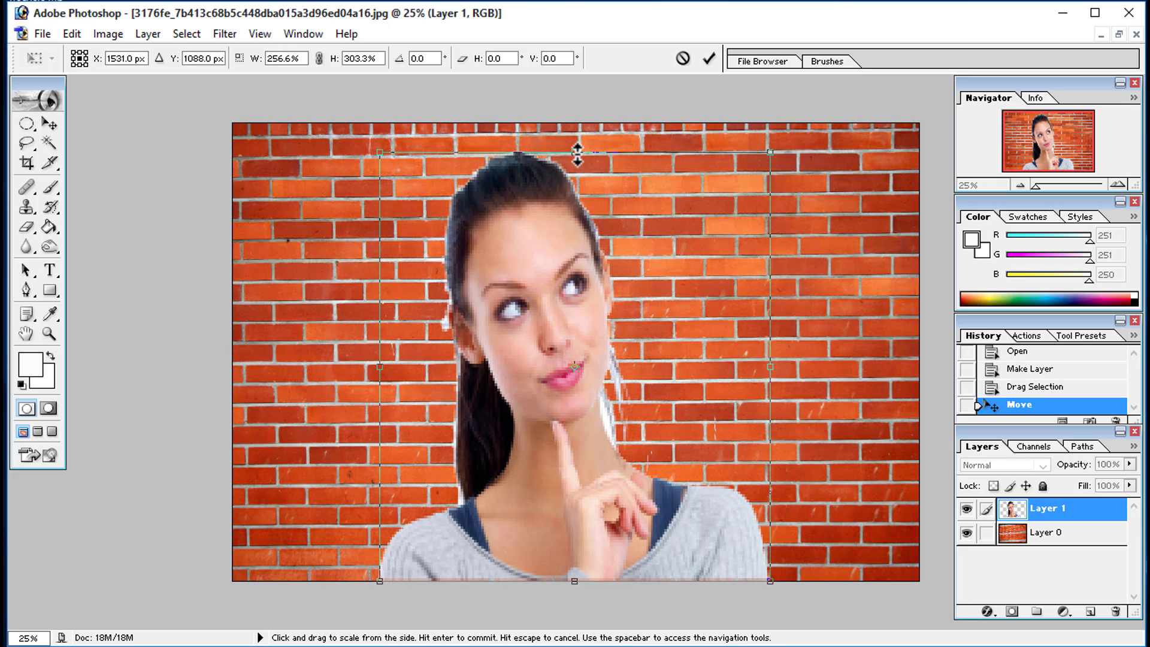
drag(577, 153, 575, 178)
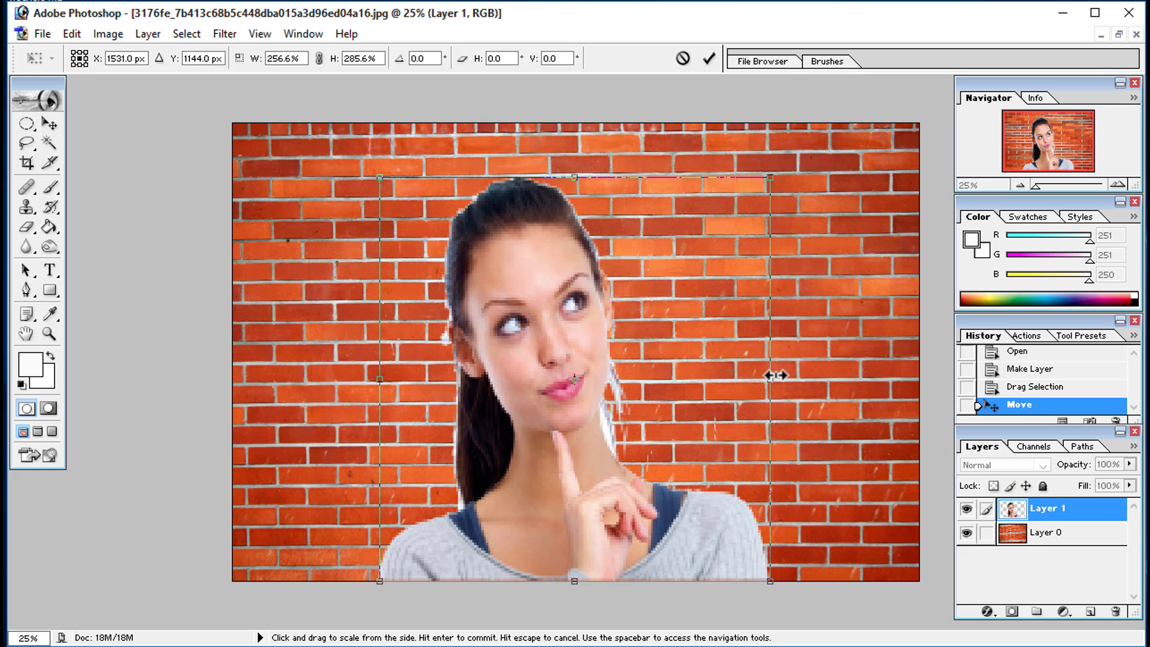
drag(771, 375, 765, 376)
drag(650, 392, 656, 392)
key(Return)
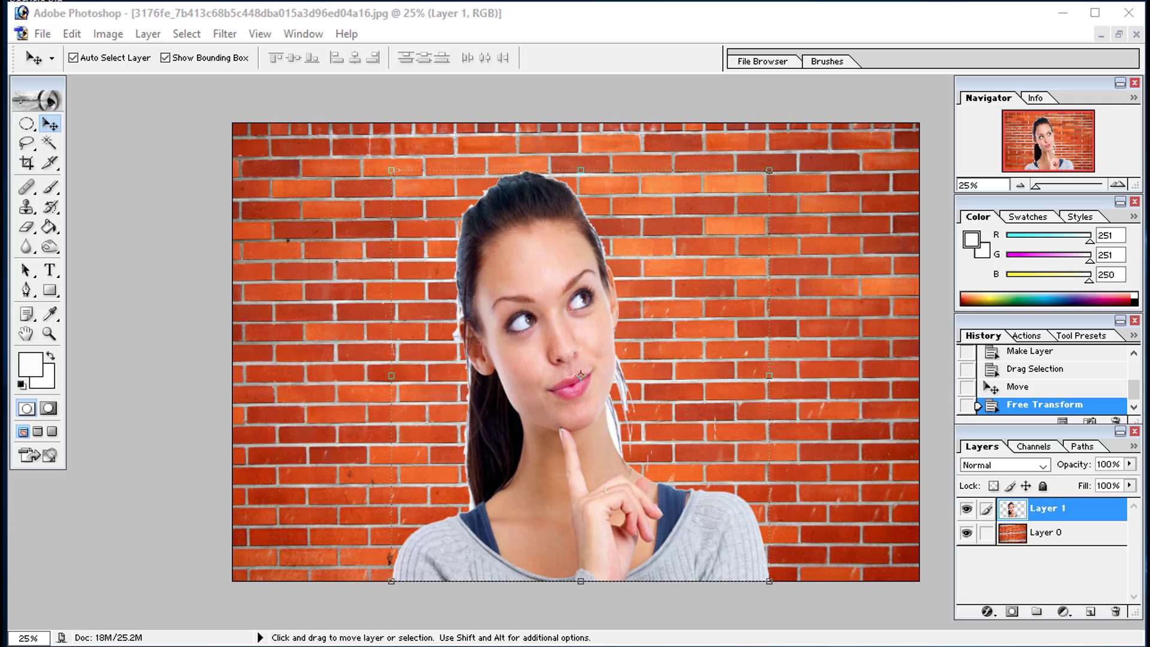
- Add a Stroke layer style to the woman's layer and set the stroke color to dark gray
click(1074, 512)
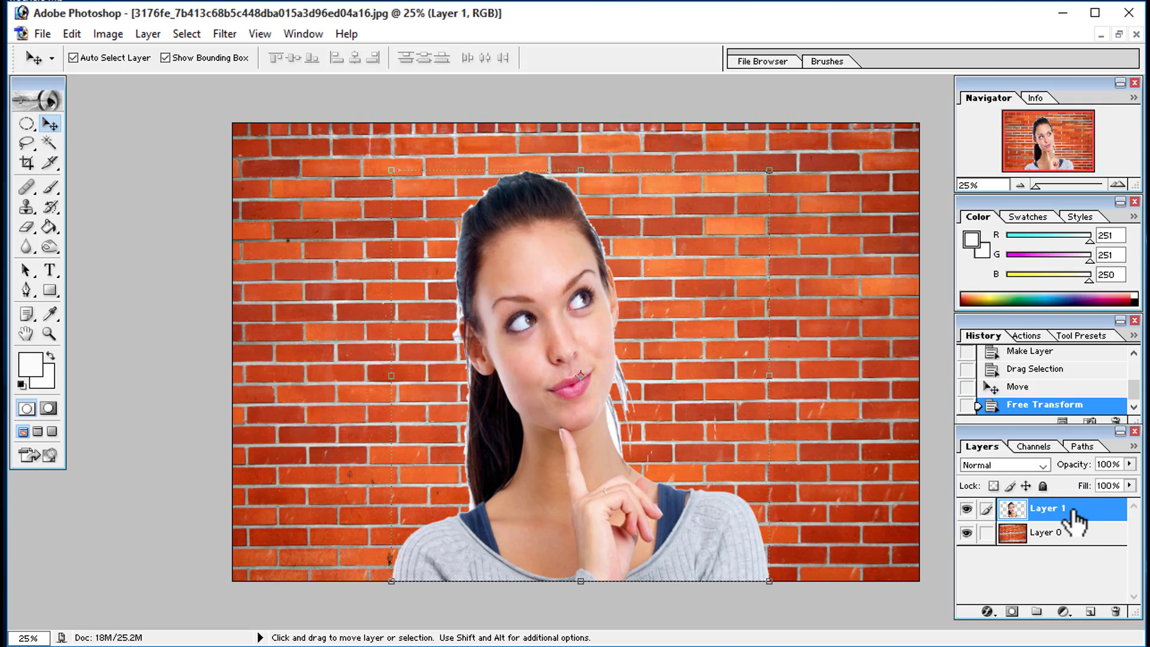
right_click(1074, 515)
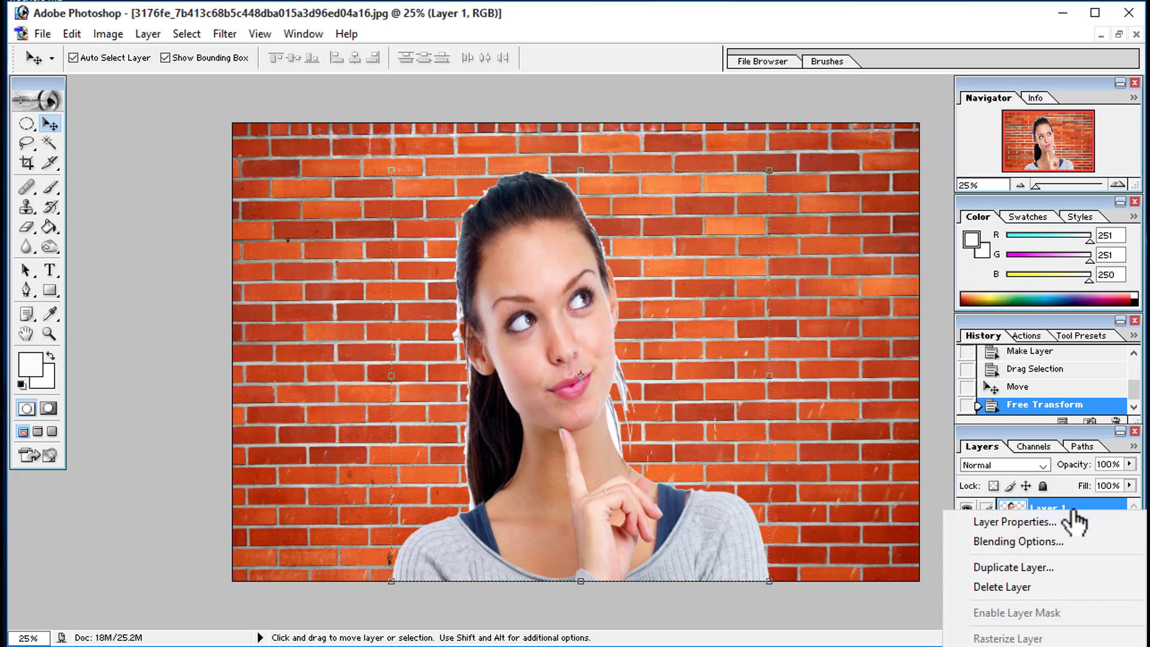
click(989, 541)
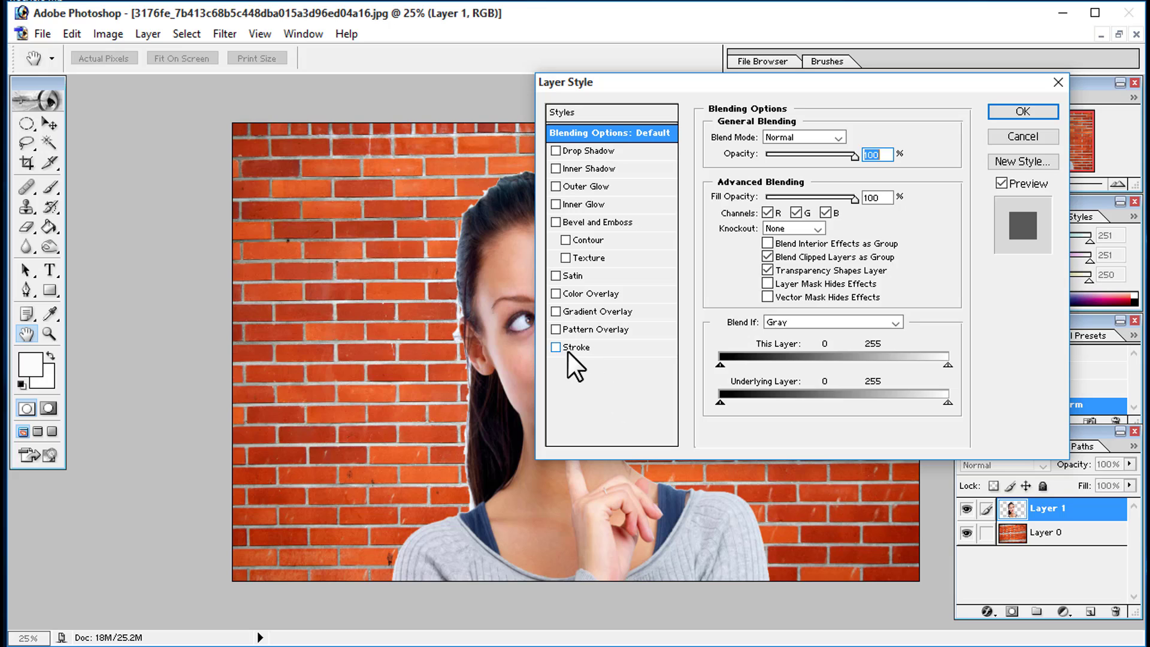
click(567, 349)
click(759, 236)
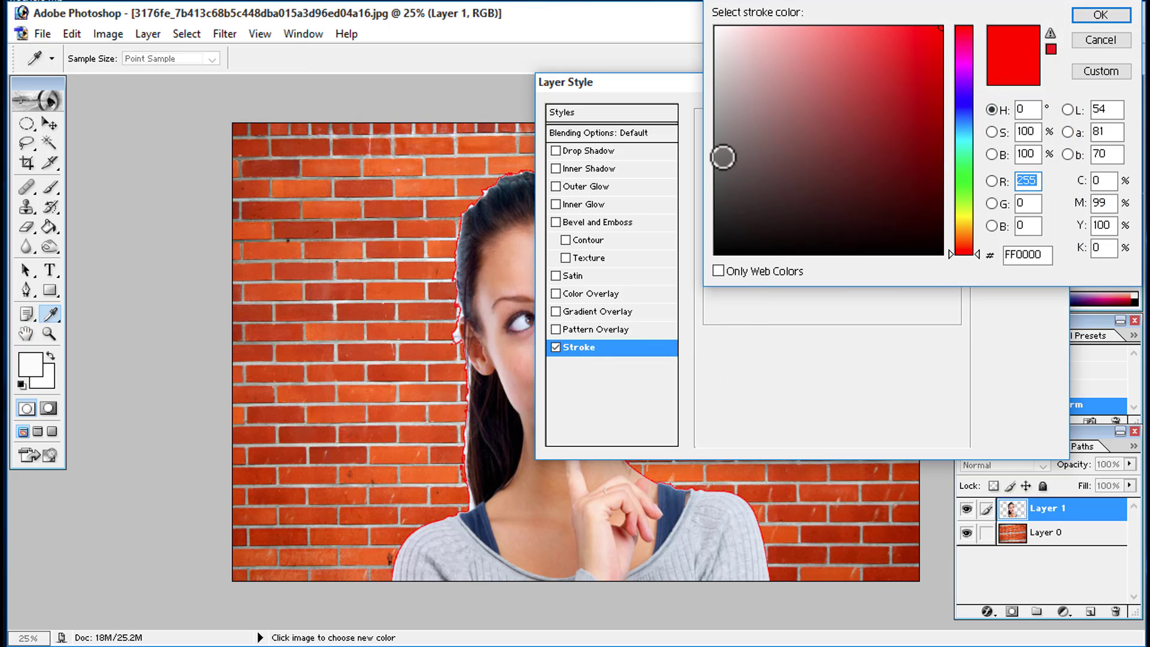
click(723, 158)
click(722, 176)
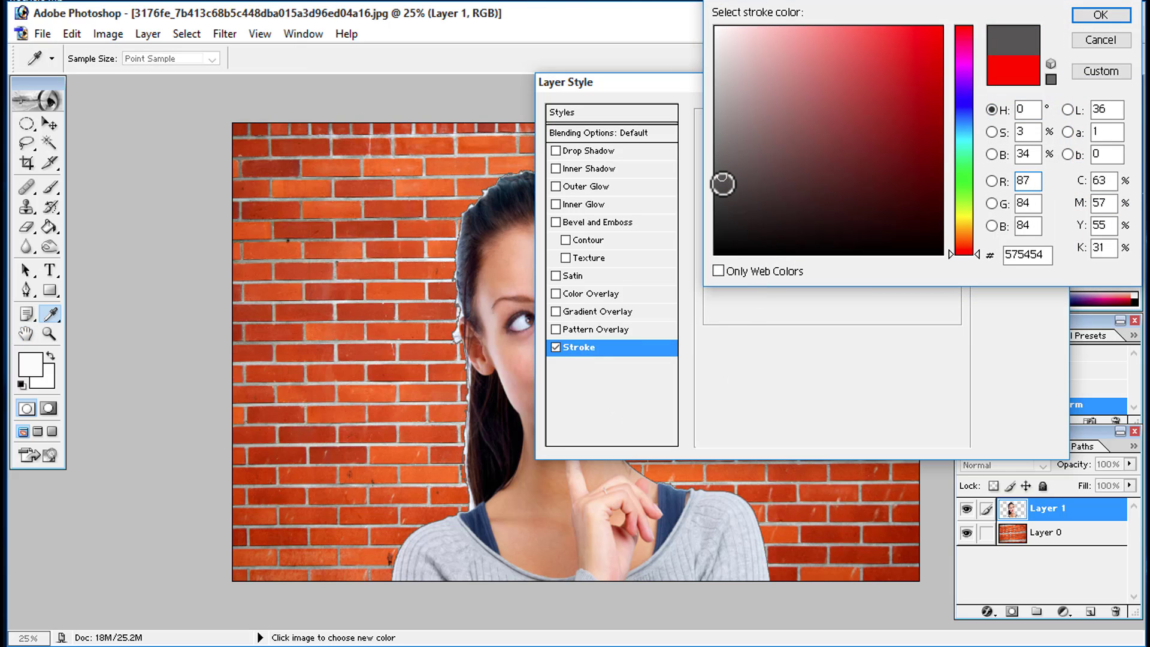
click(723, 189)
click(1100, 15)
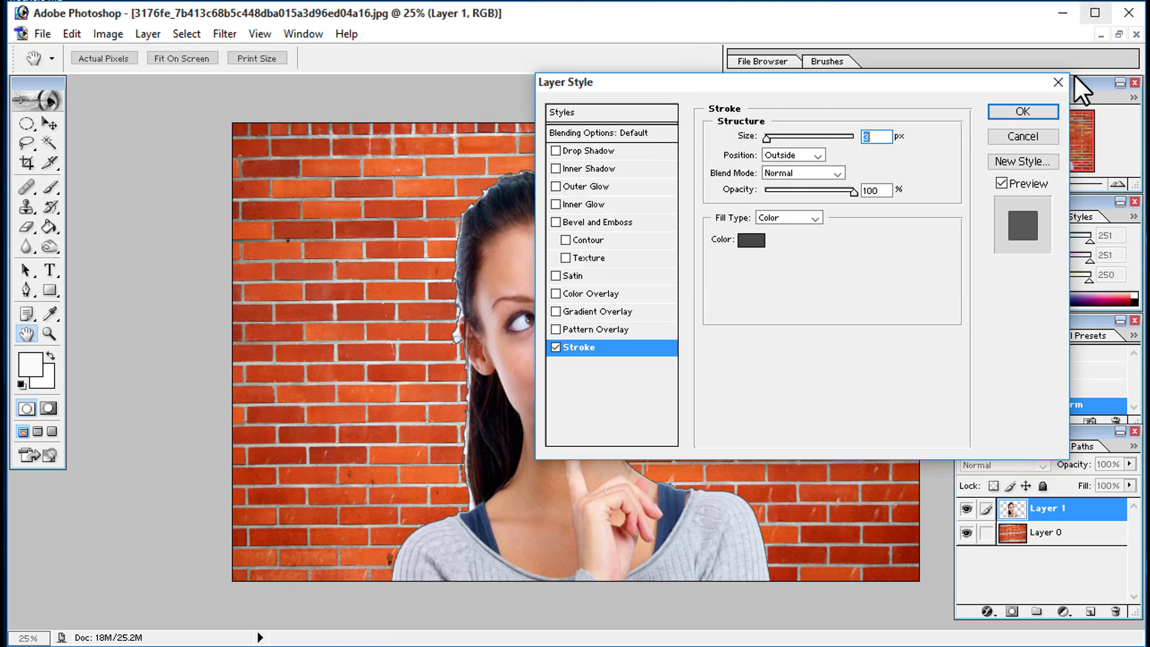
- Set the stroke size to 9 px and apply the layer style
drag(767, 139, 771, 142)
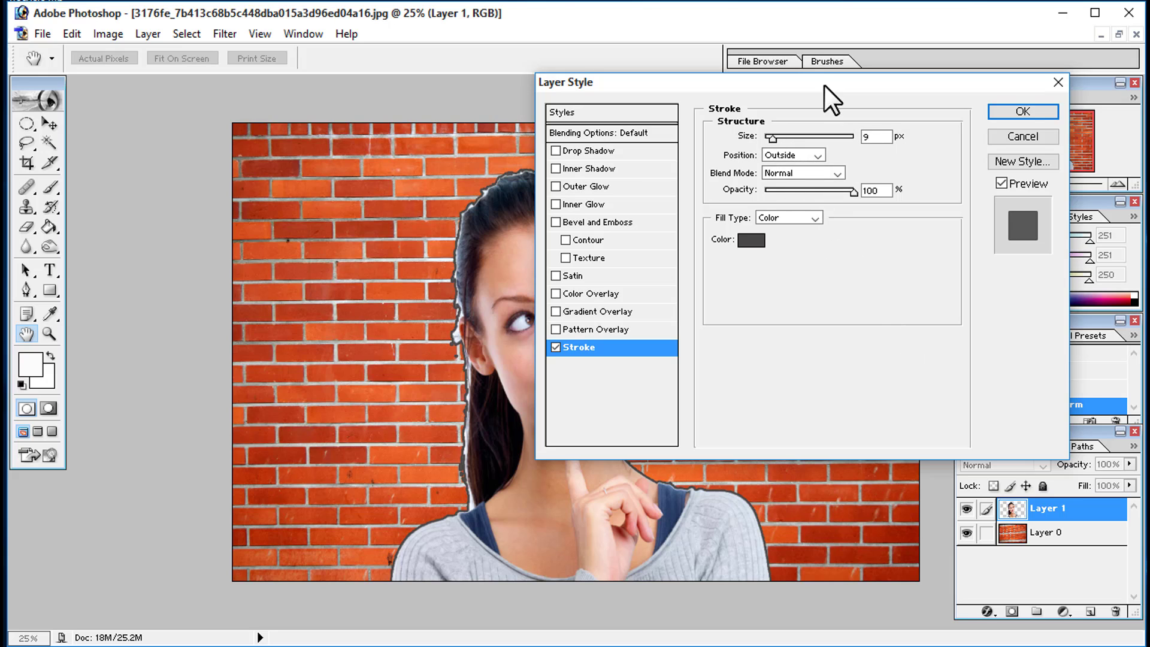
drag(824, 85, 703, 106)
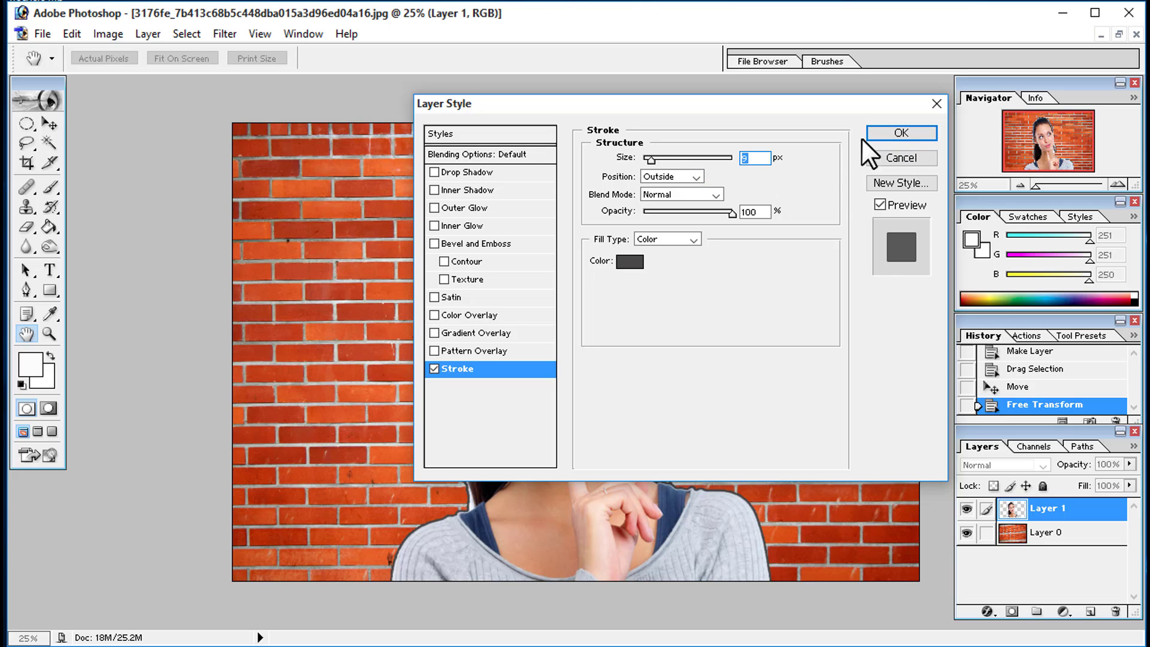
click(901, 134)
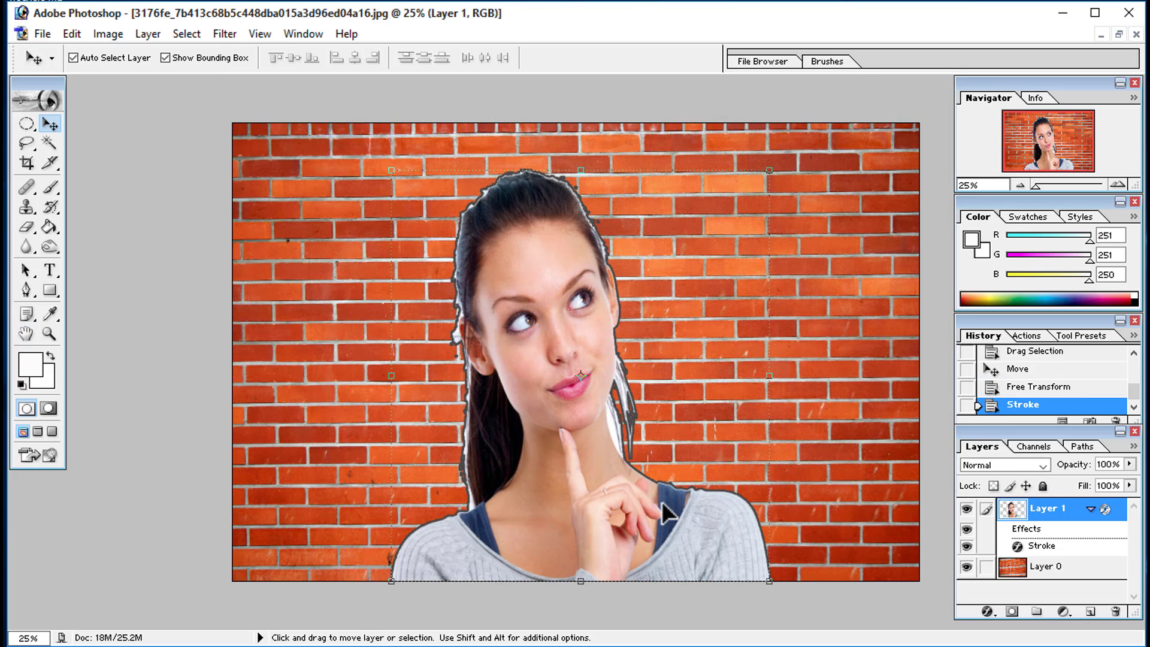
- Apply the Fresco filter to the woman's layer with brush size 1, brush detail 10 and texture 1
click(226, 34)
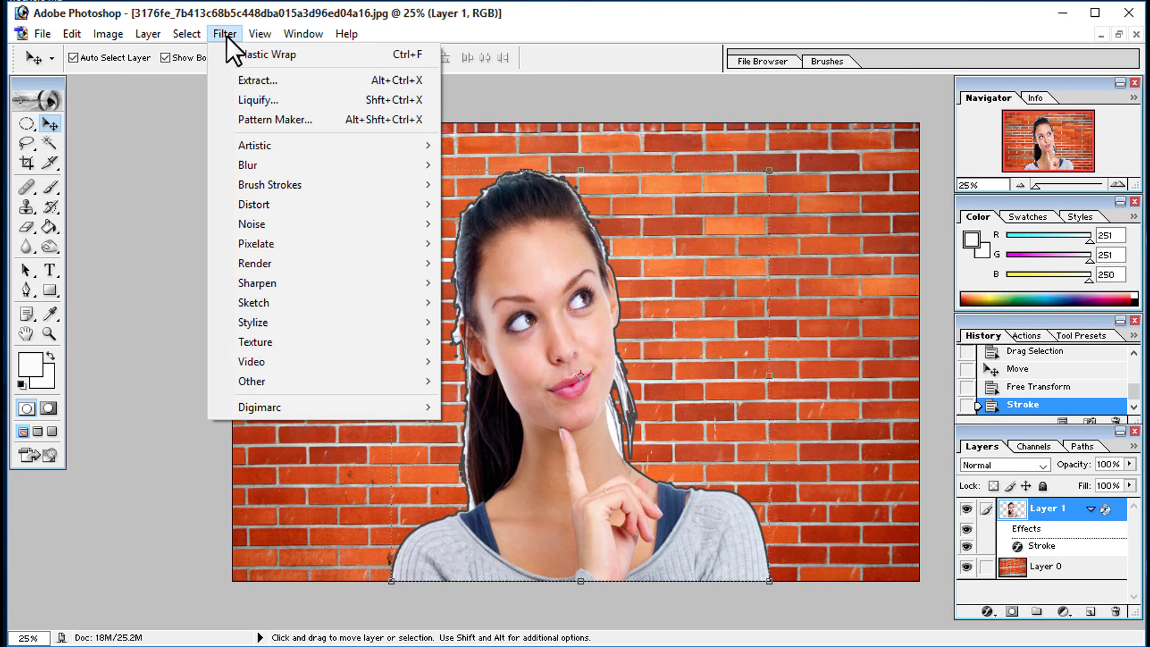
mouse_move(263, 149)
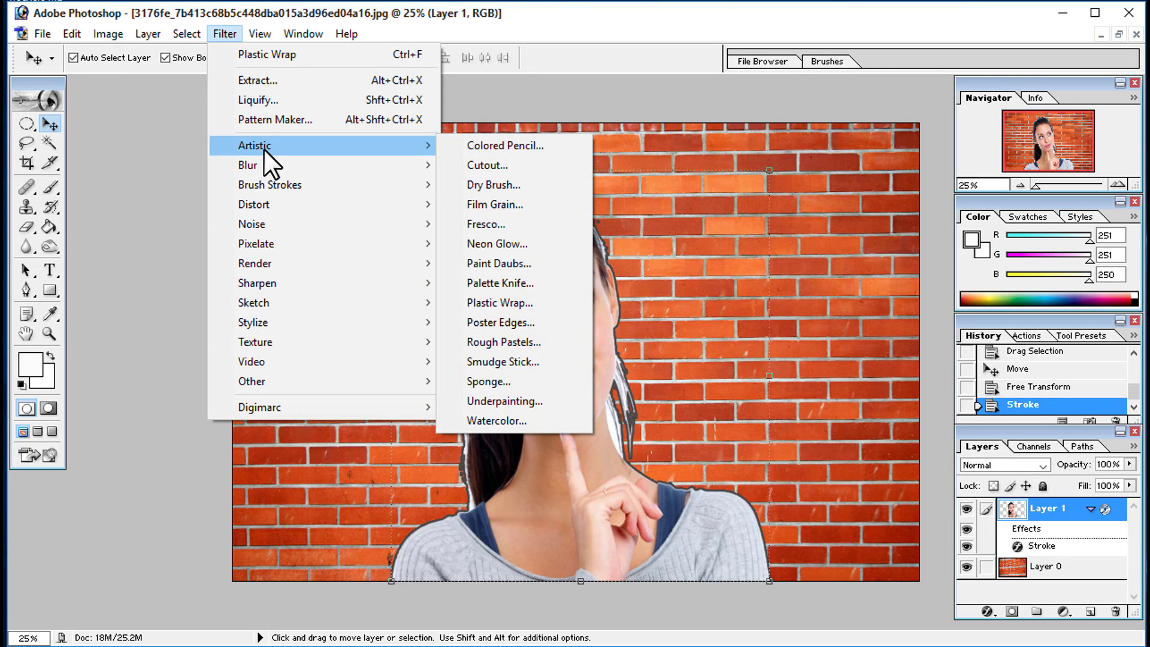
click(490, 224)
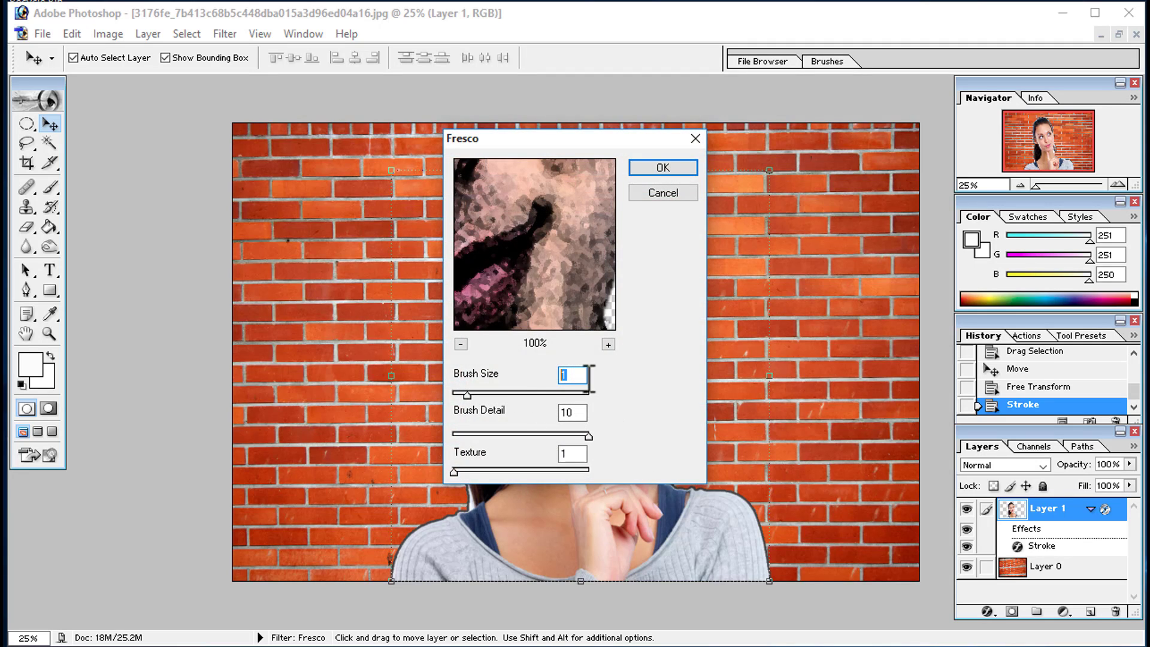
key(Tab)
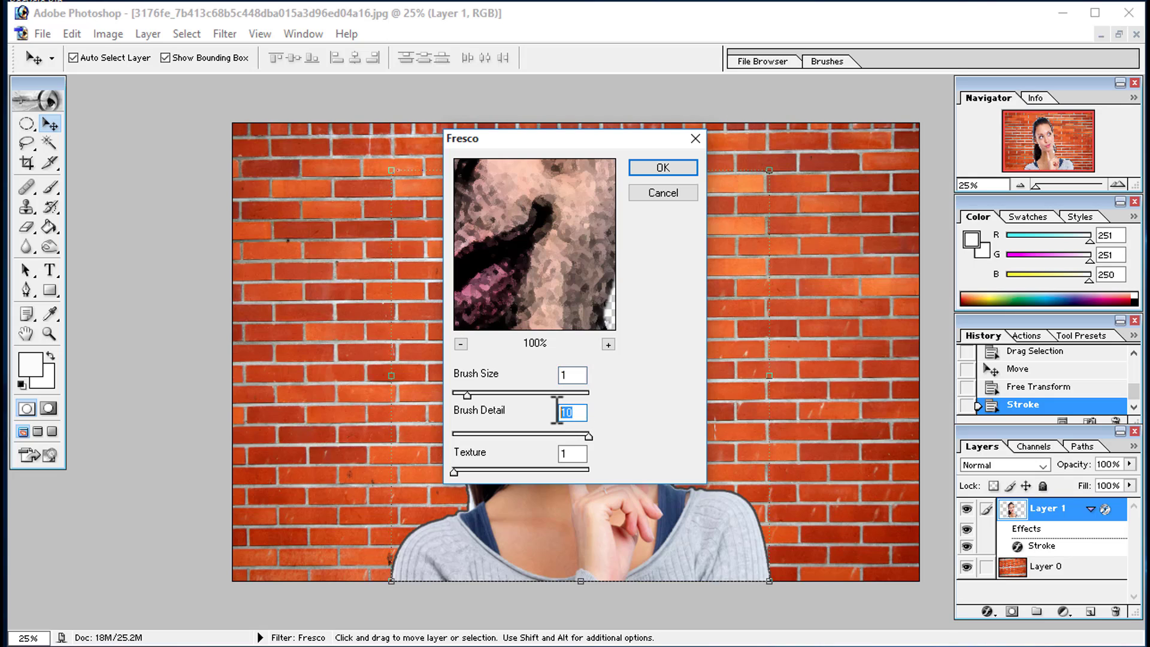
key(Tab)
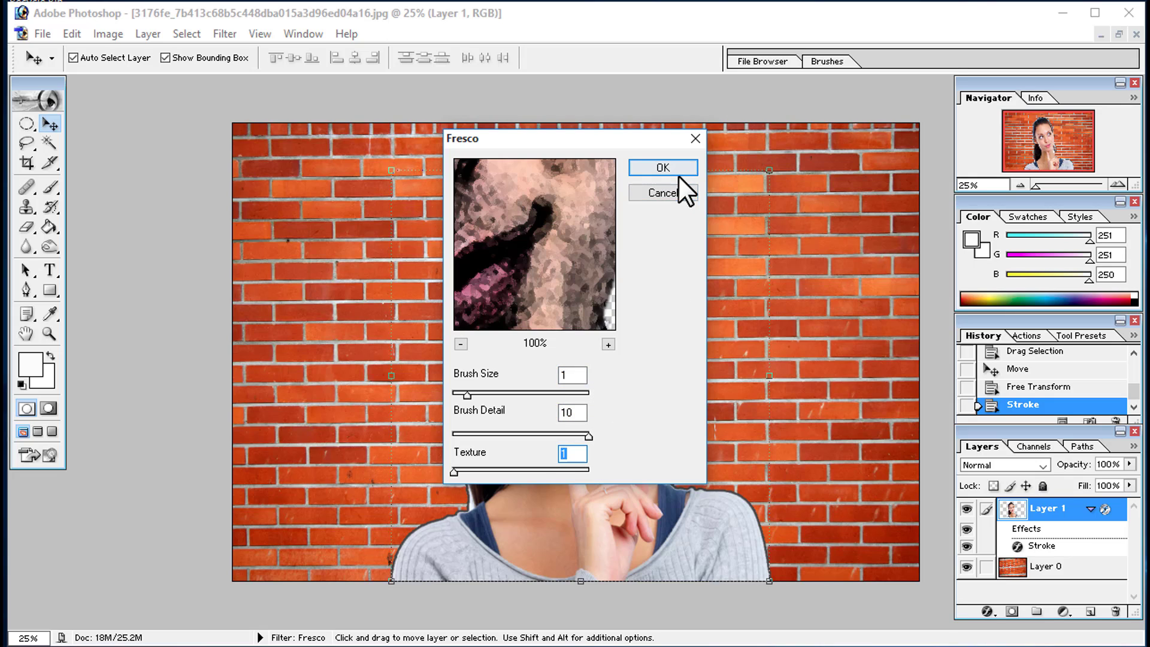
click(663, 168)
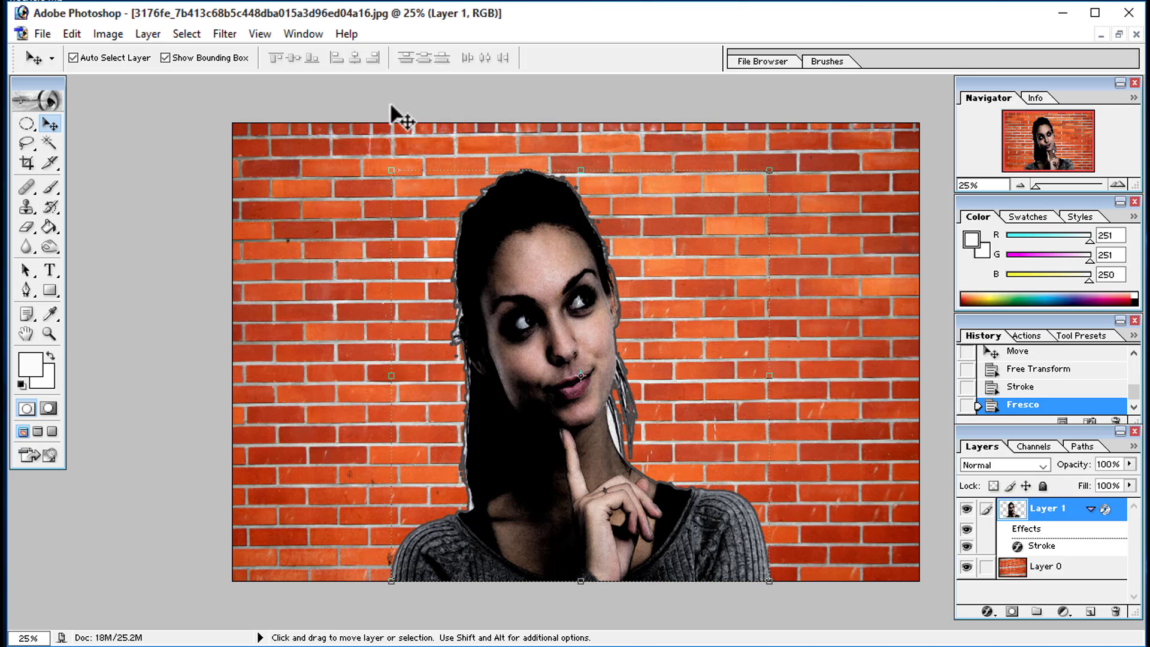
- Apply the Plastic Wrap filter to the woman's layer with highlight strength 1, detail 10 and smoothness 1
click(230, 35)
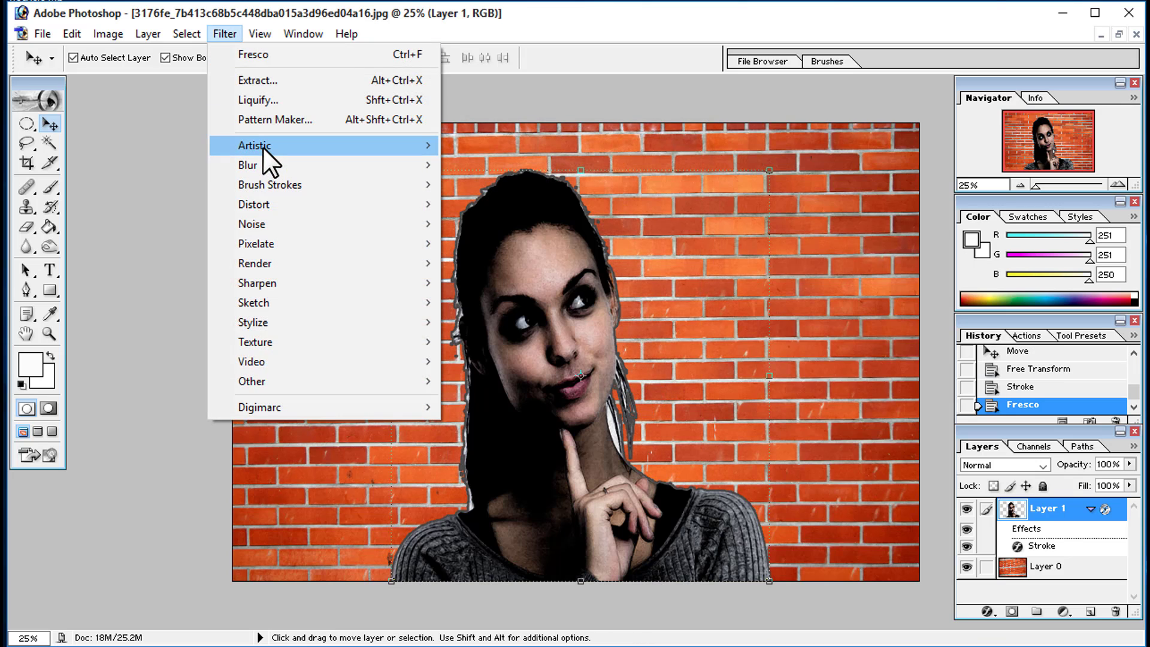
mouse_move(263, 148)
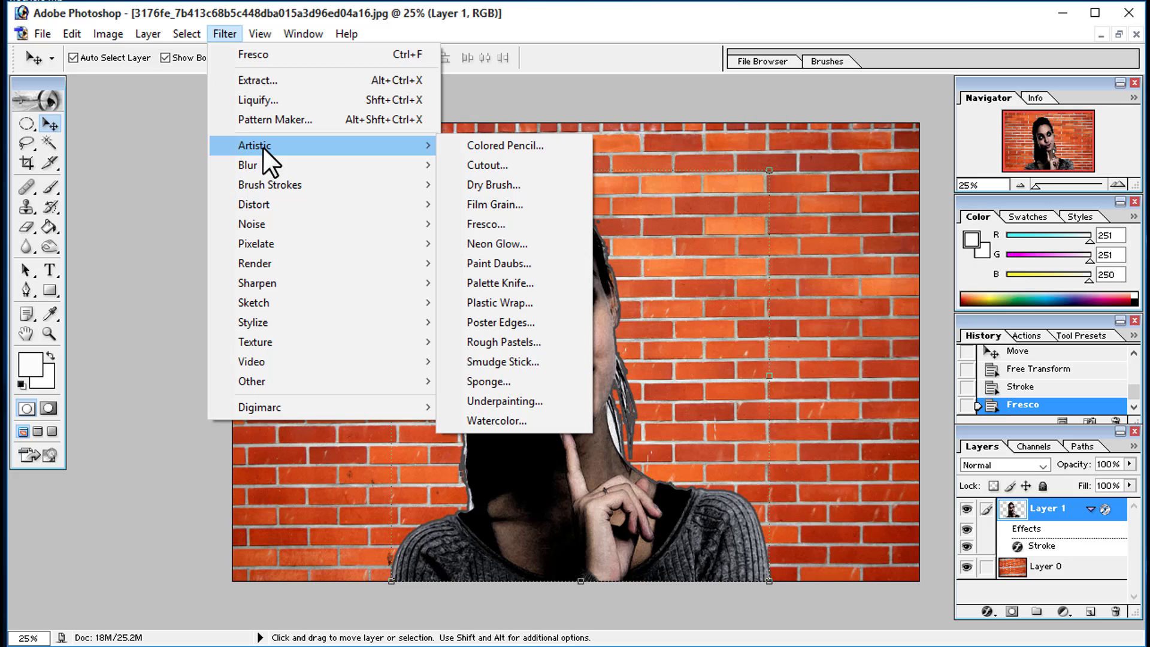
click(541, 307)
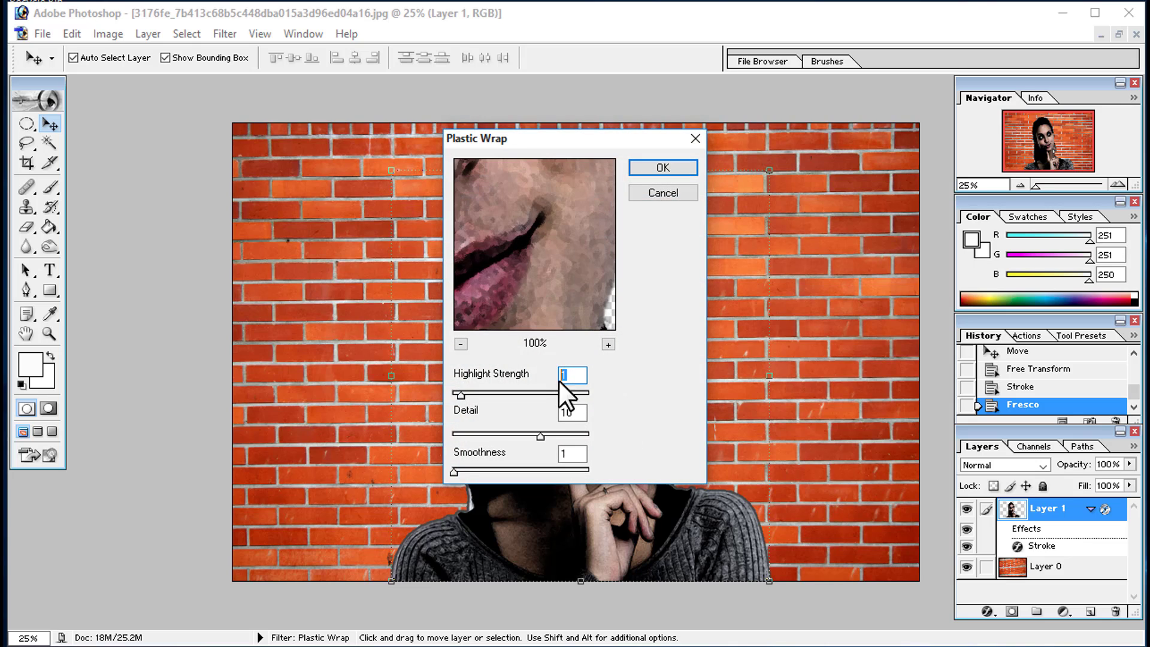
double_click(572, 412)
click(569, 454)
double_click(569, 454)
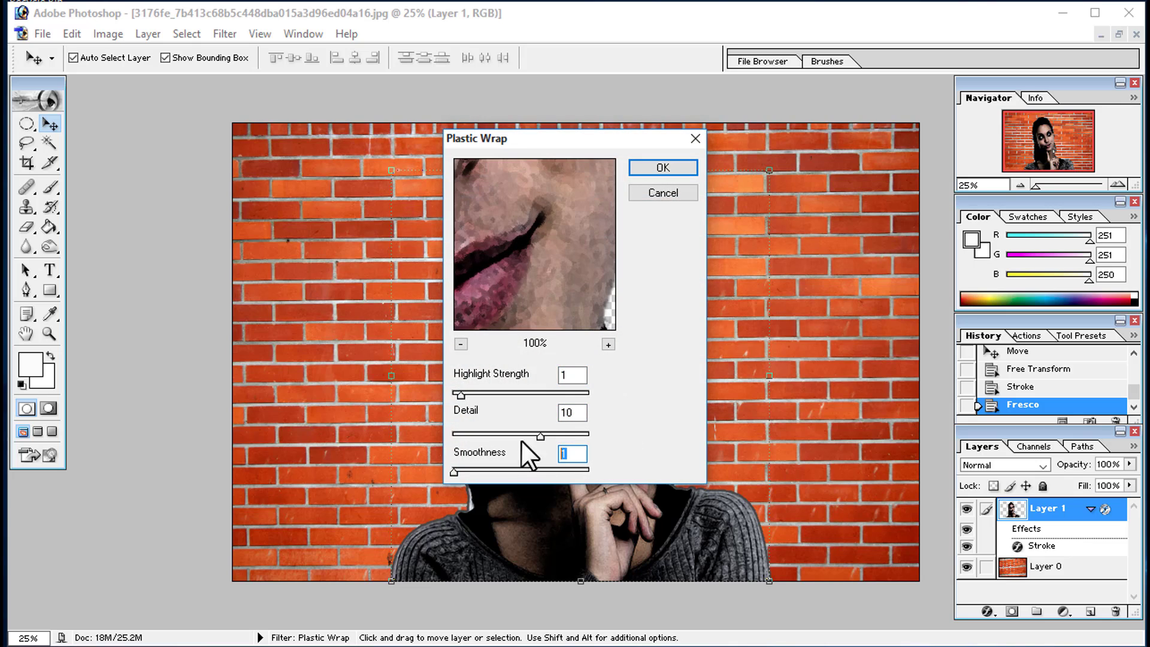
click(663, 169)
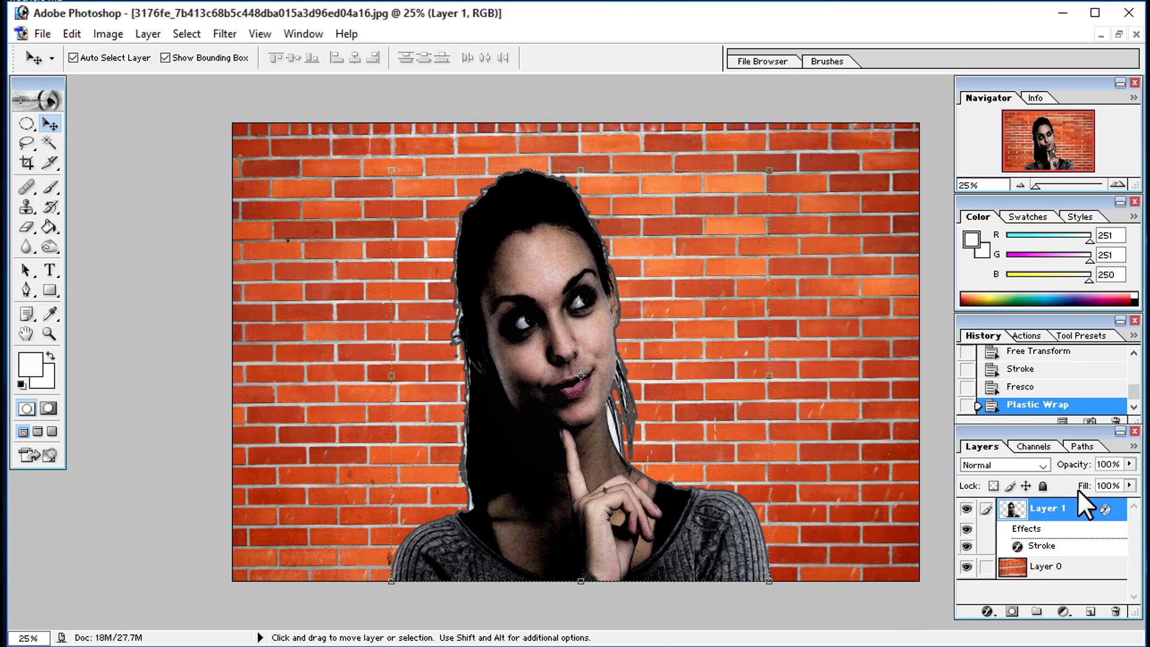
- Set the woman's layer to Hard Light blending and its opacity to 76%
click(1043, 468)
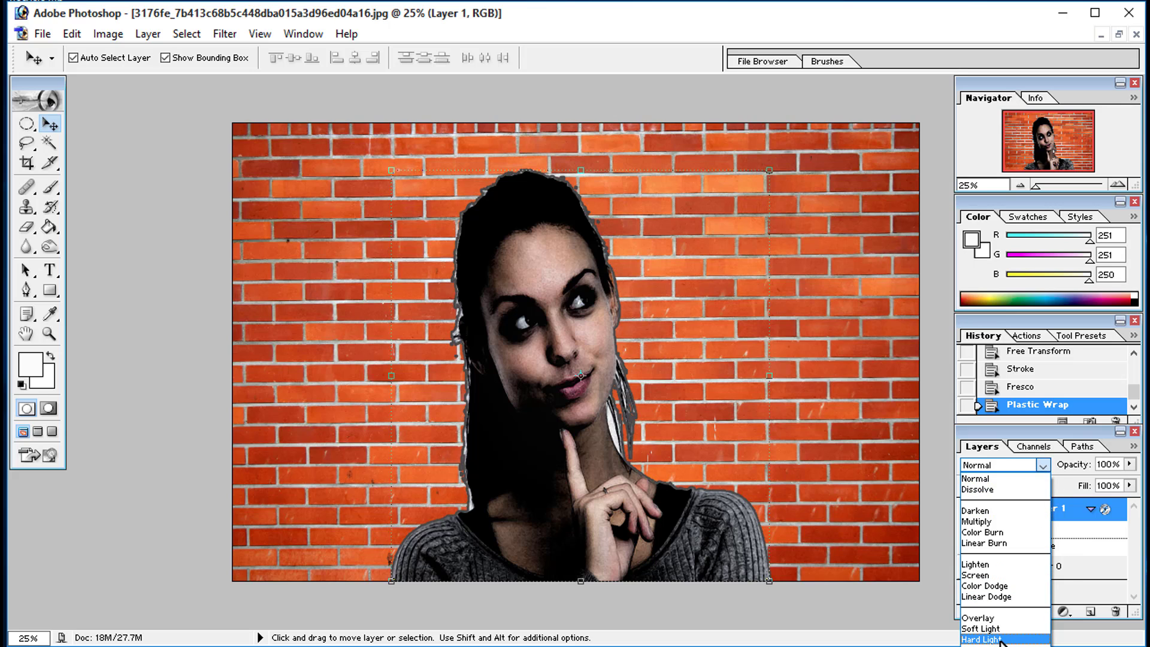
click(999, 639)
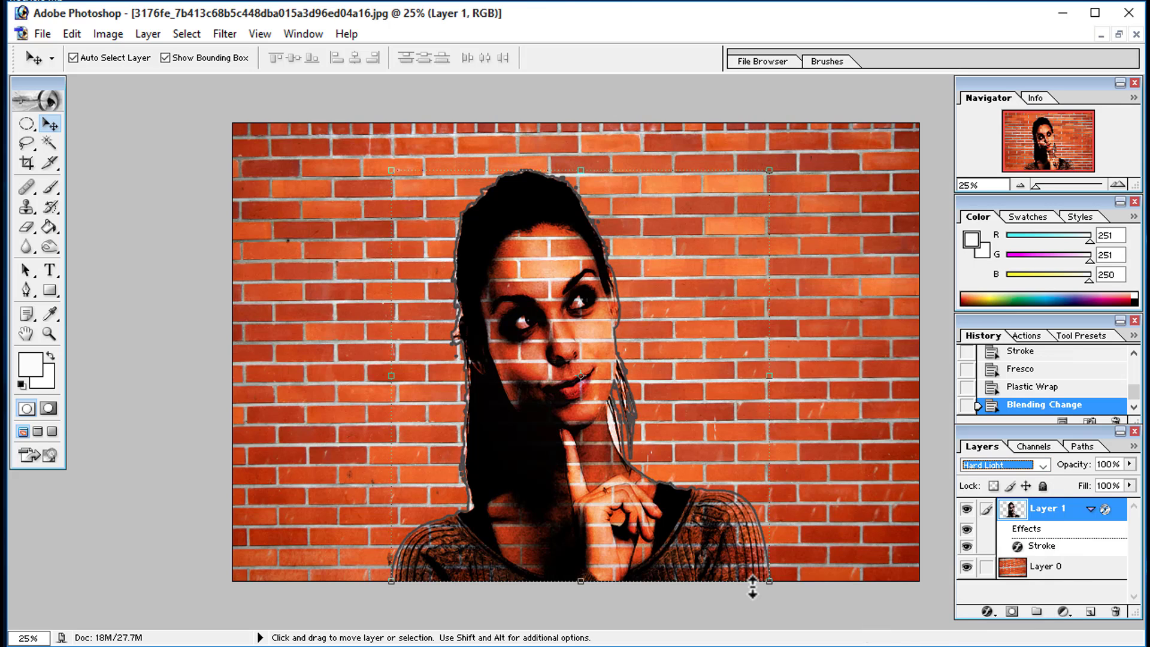
click(580, 509)
click(703, 527)
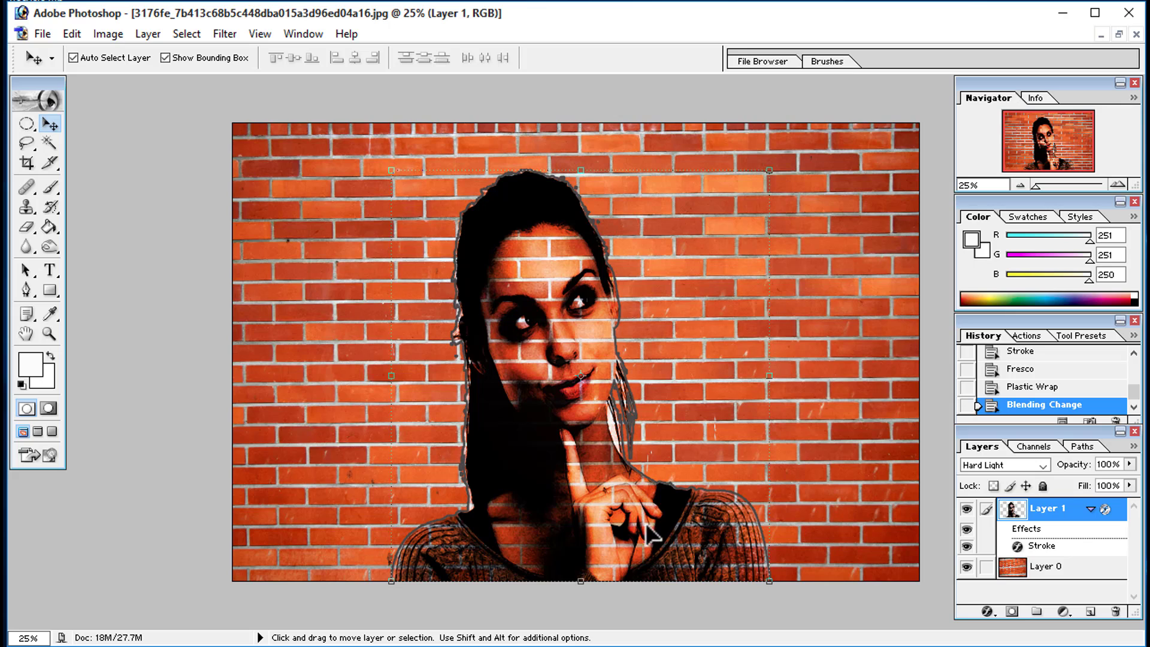
click(1130, 465)
drag(1130, 484, 1101, 479)
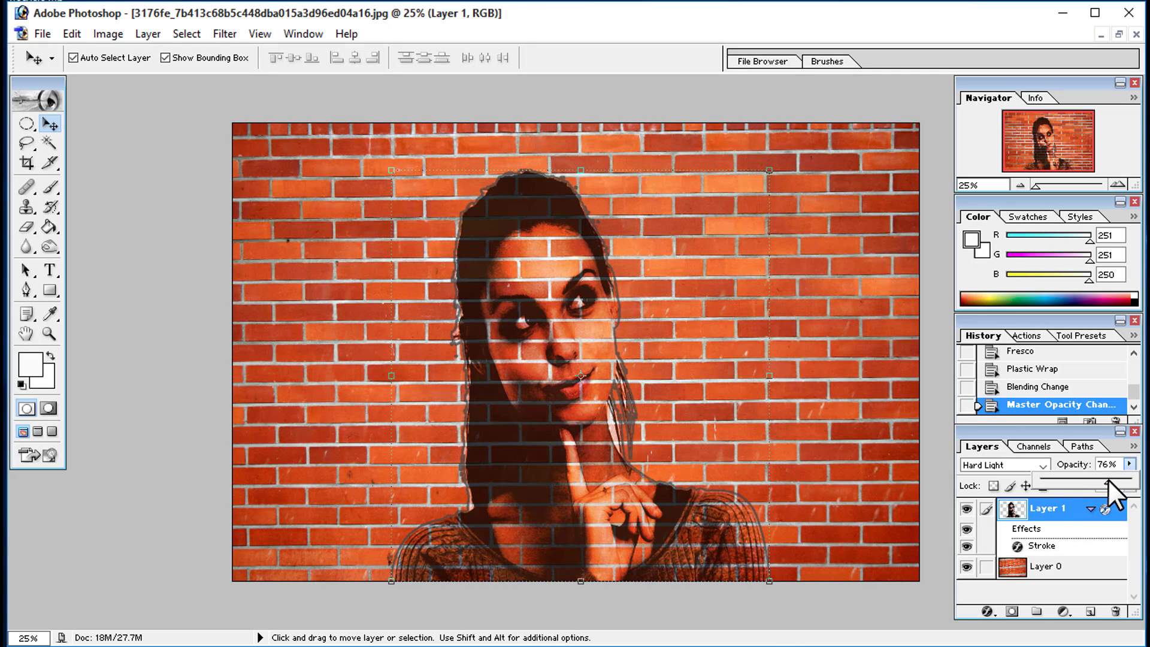
click(554, 646)
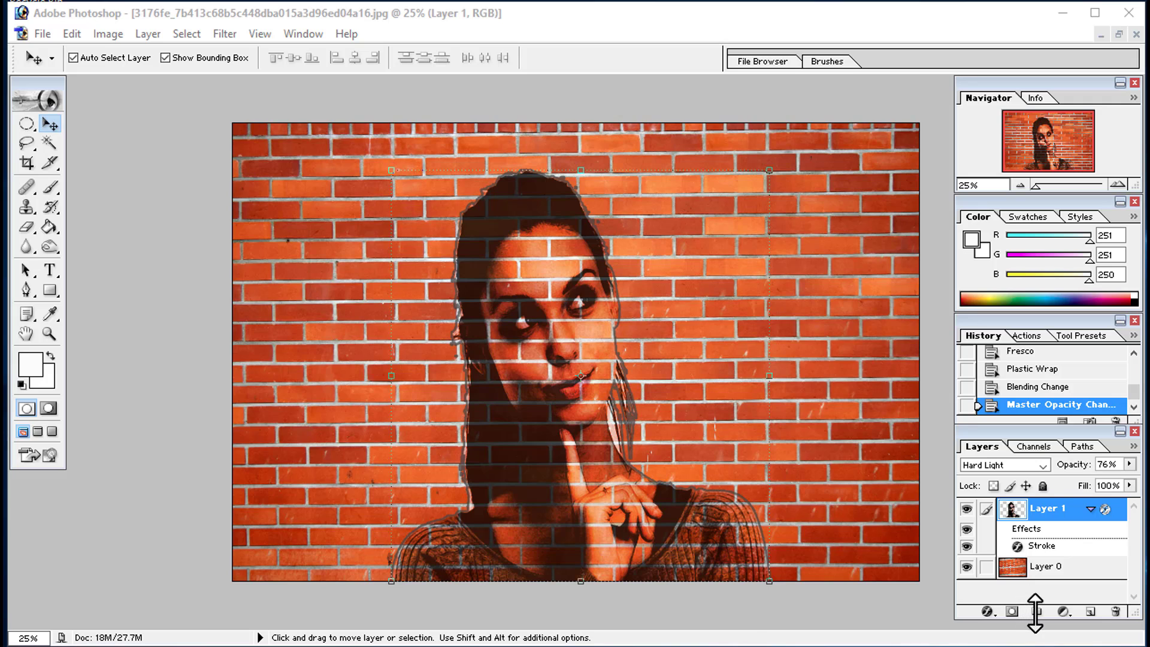
- Create a new layer set and move both the woman's layer and the brick wall layer into it
click(1036, 611)
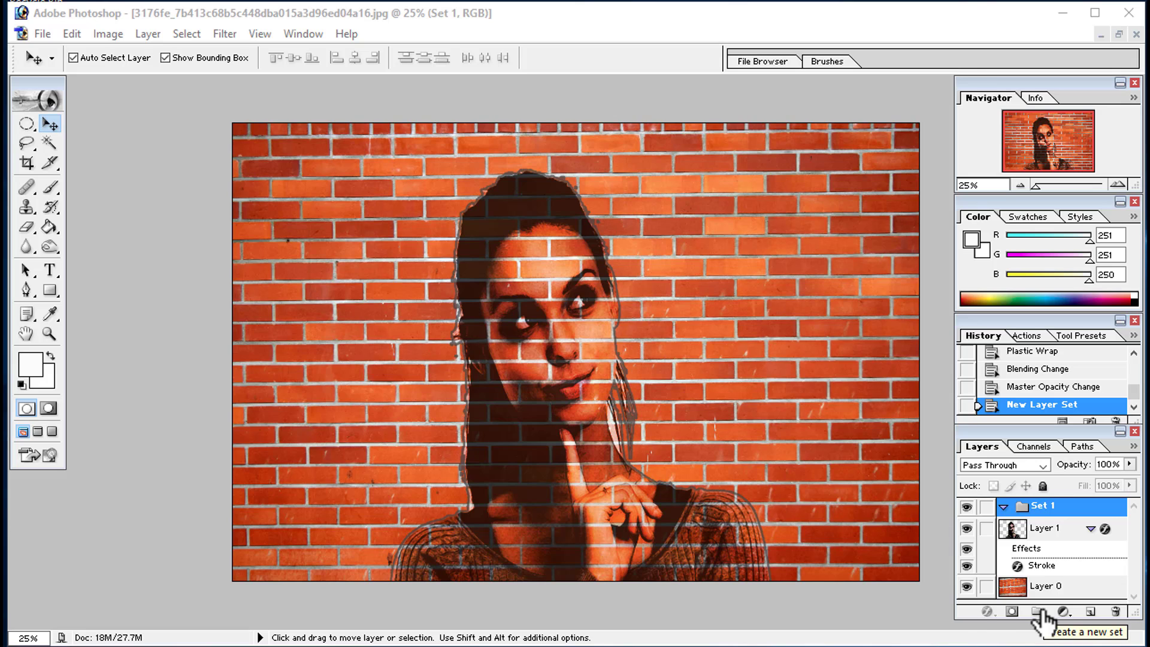
drag(1048, 542, 1052, 513)
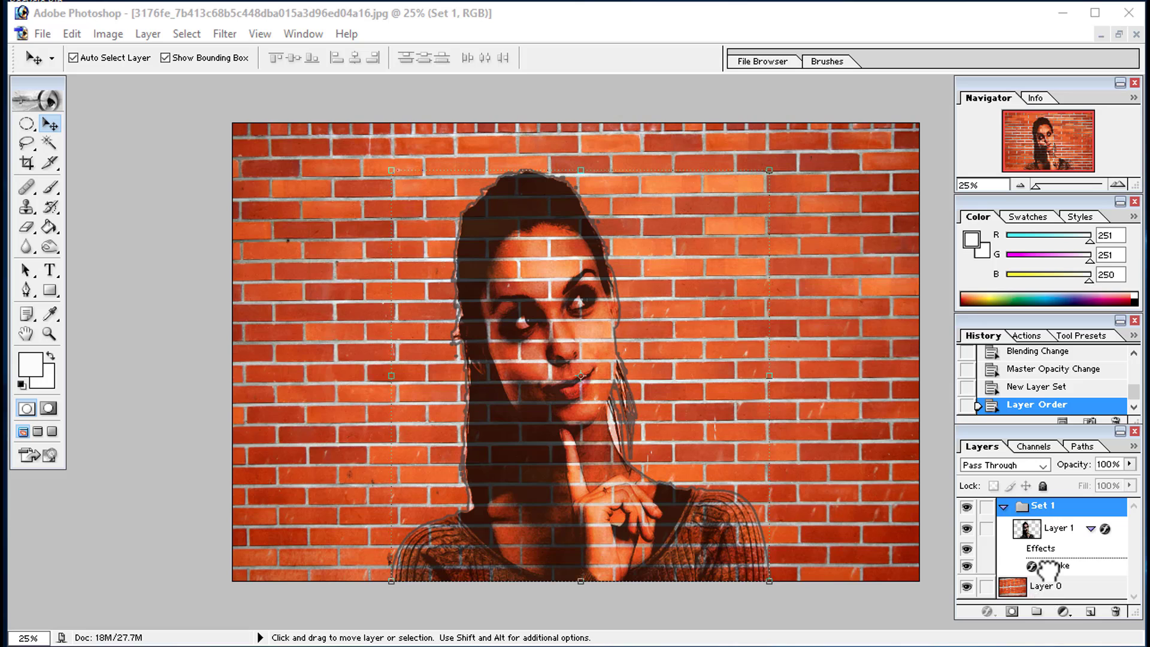
drag(1049, 583, 1044, 507)
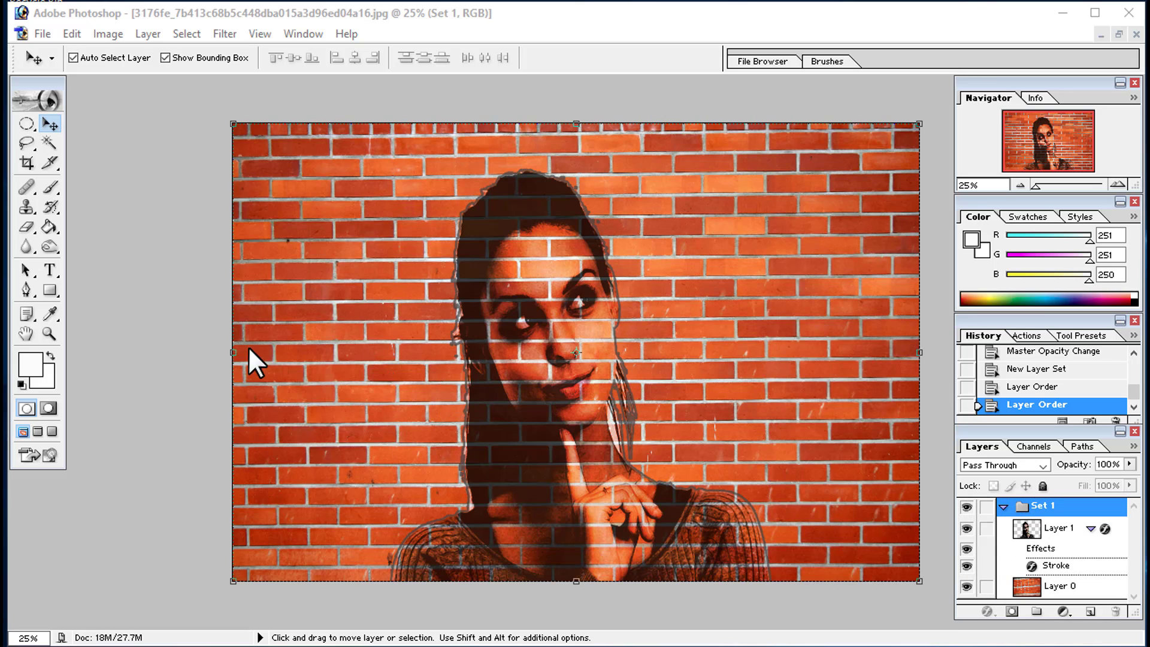
- Apply a Perspective transform to the layer set, flaring the image's left edge beyond the canvas to about 123% height
click(67, 34)
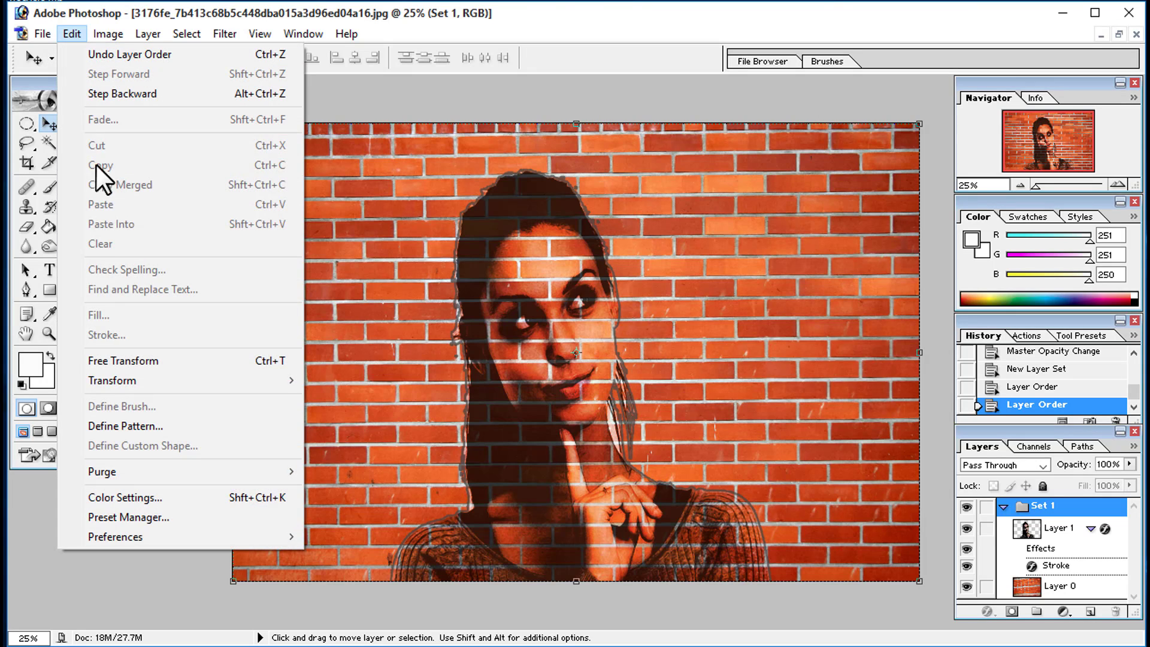
mouse_move(107, 379)
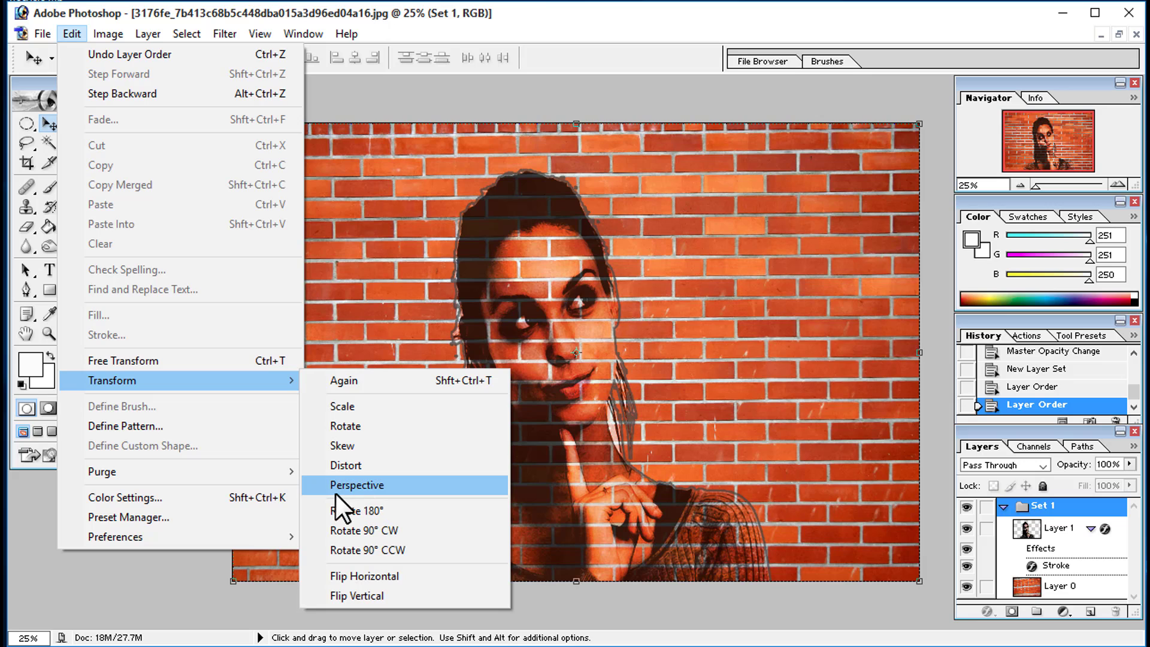
click(372, 487)
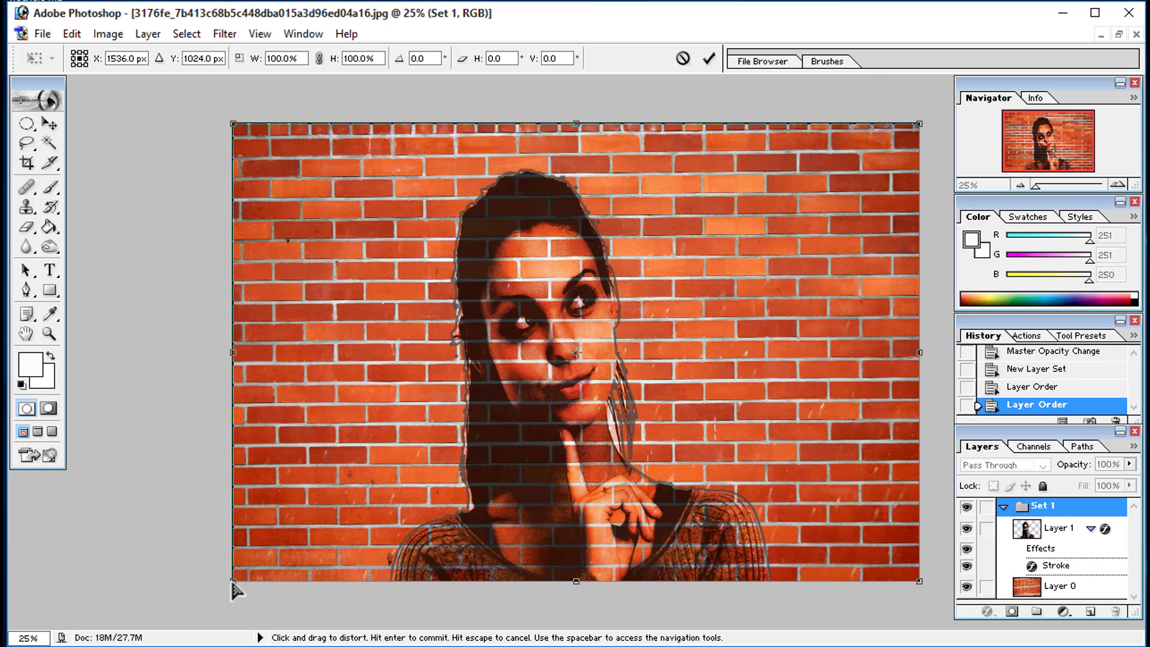
drag(232, 582, 207, 640)
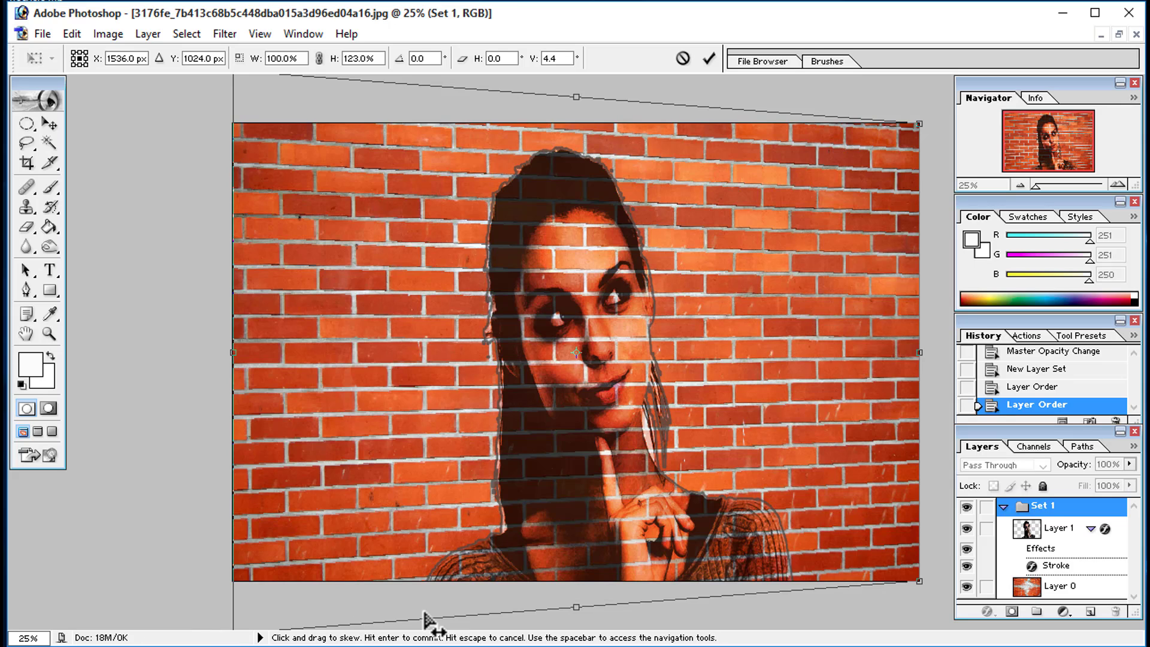
key(Return)
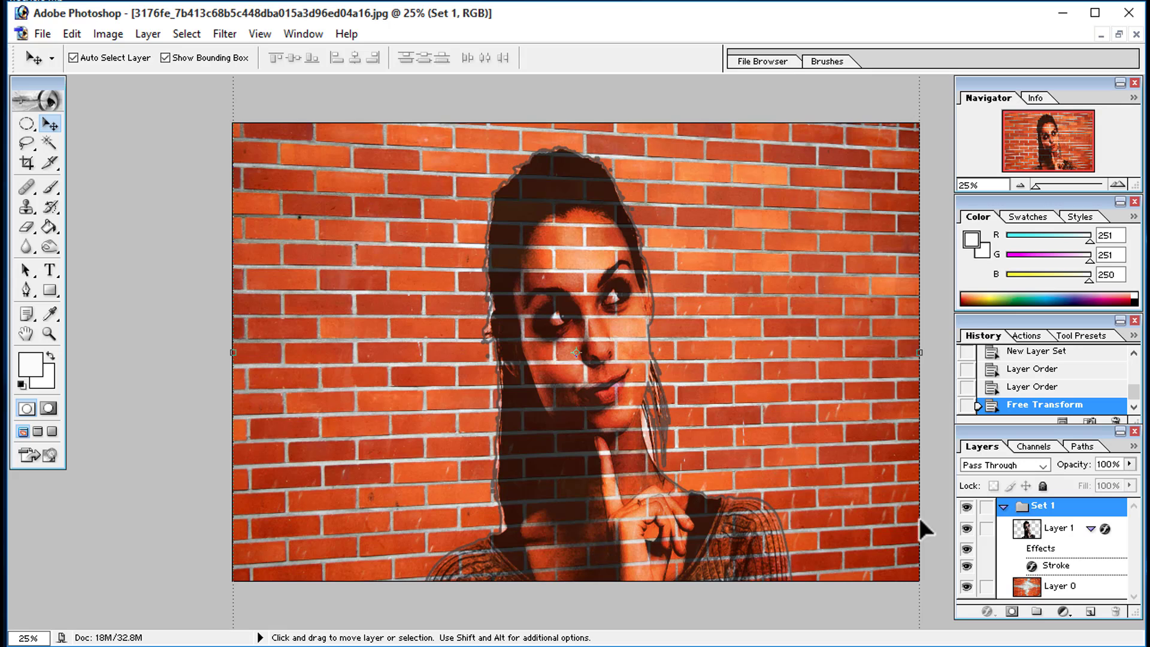
- Nudge the woman's layer slightly right and down against the brick wall
click(1065, 535)
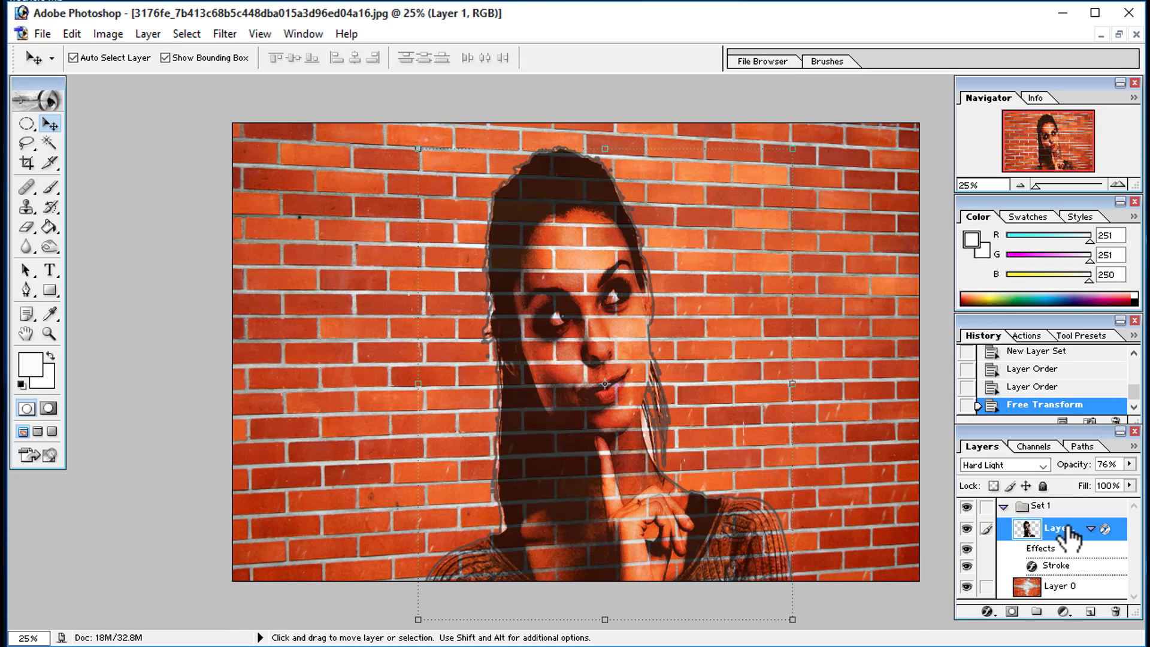
mouse_move(637, 428)
mouse_down()
mouse_move(620, 430)
mouse_move(656, 430)
mouse_move(641, 429)
mouse_up()
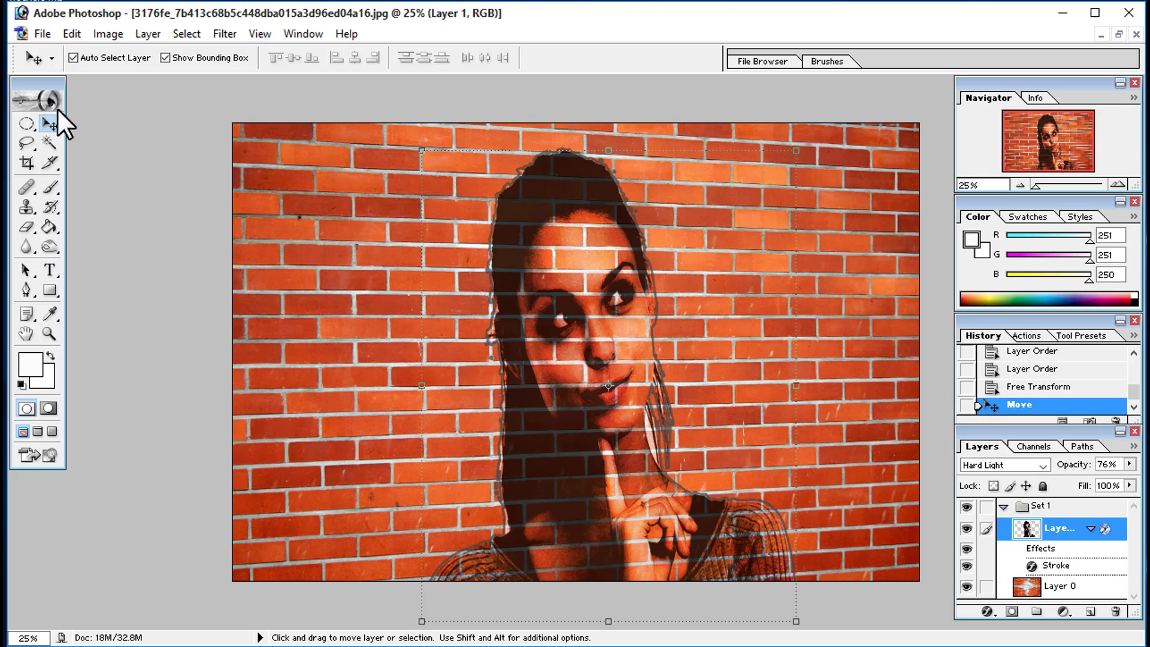
- Save the composite as a JPEG named wall with quality 12 (Maximum) and the Baseline ("Standard") format option
click(38, 33)
click(85, 199)
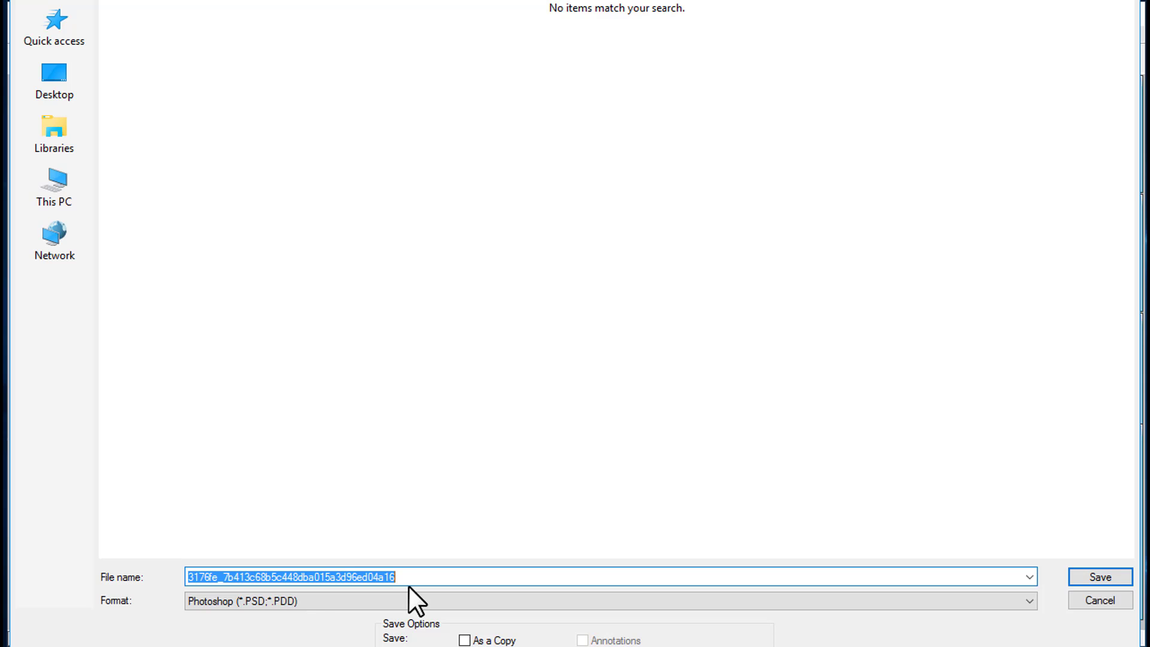
text(wall)
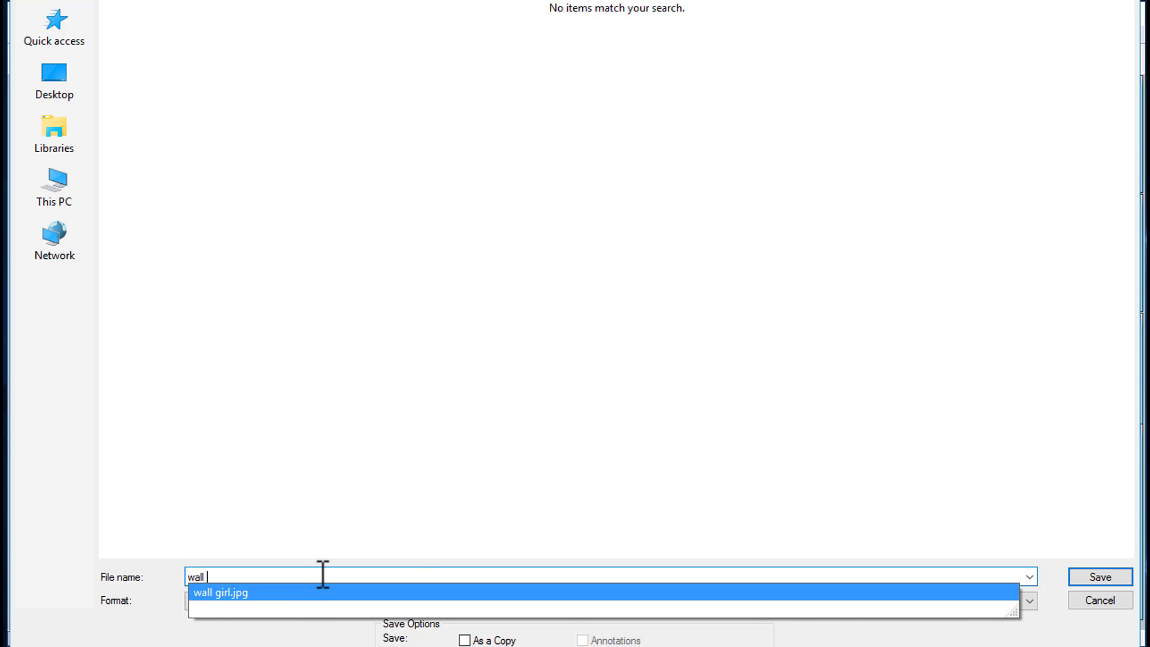
click(1029, 603)
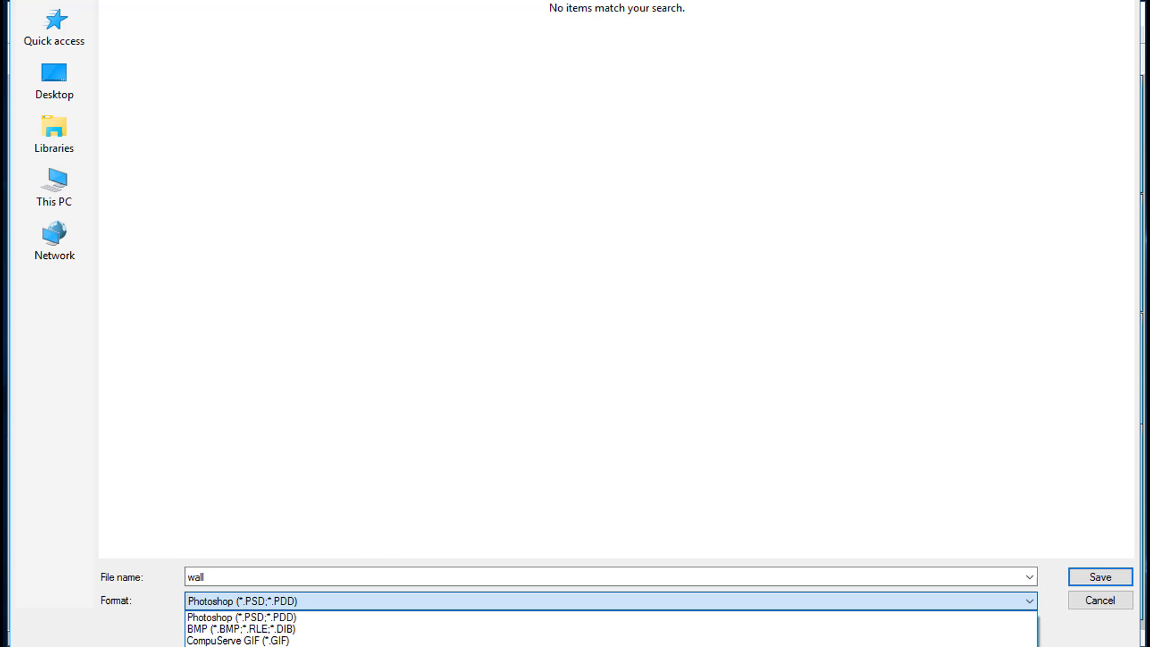
click(1019, 646)
click(1108, 578)
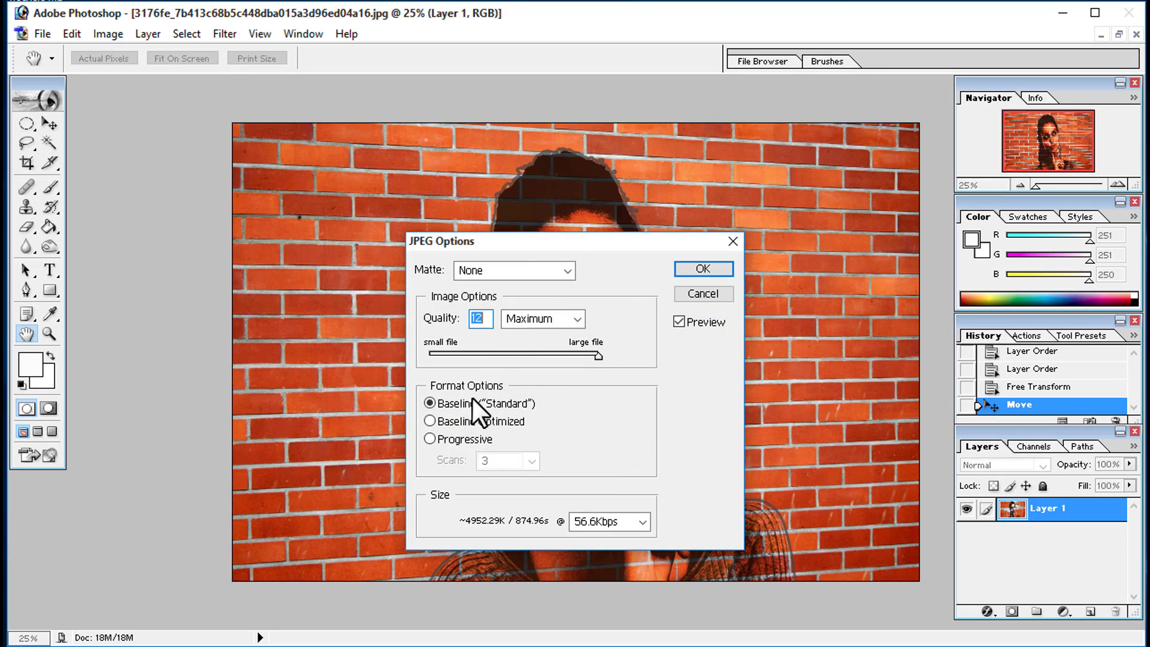
click(695, 271)
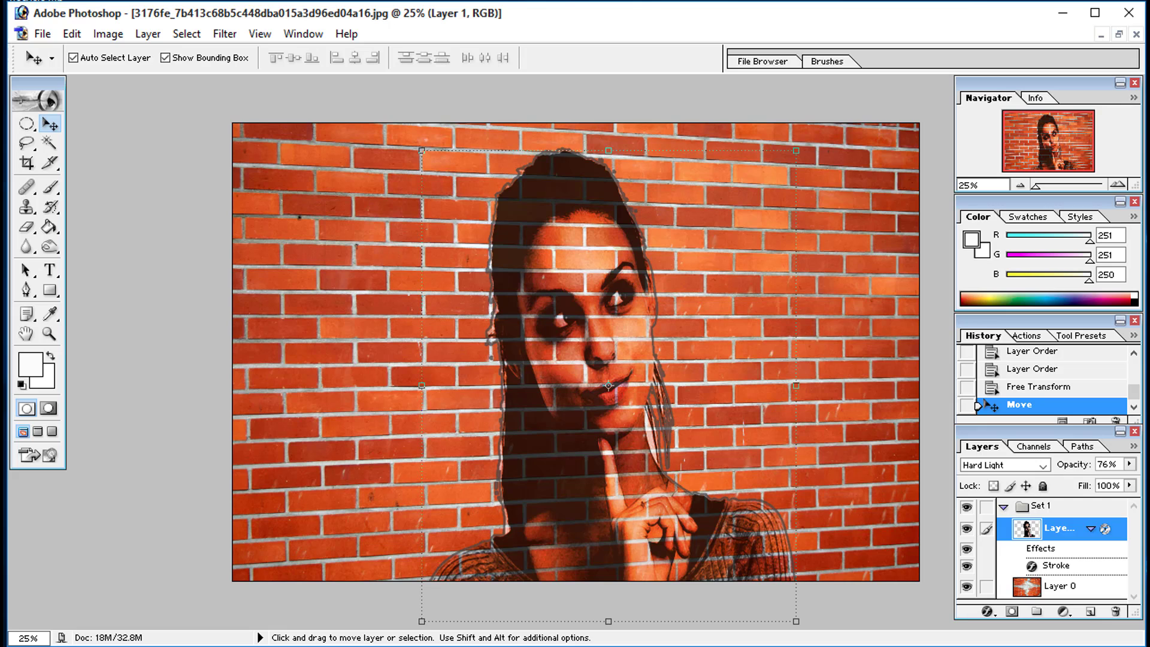